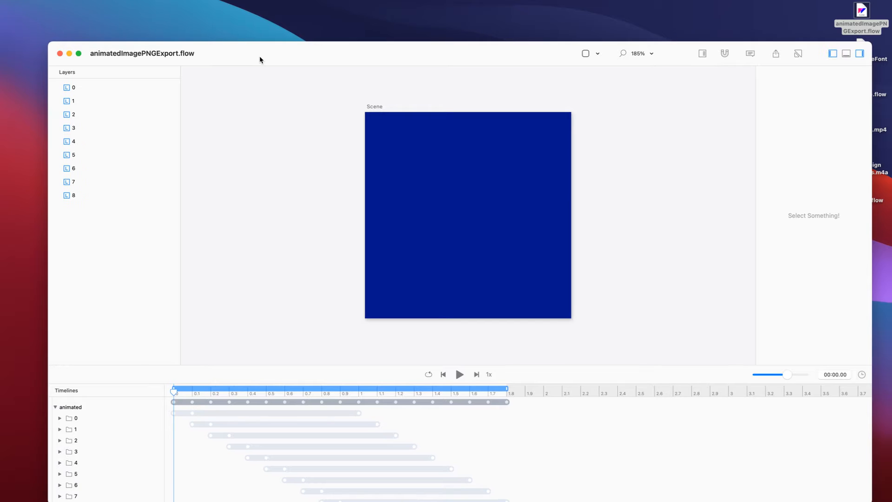
Show the grid animation full screen, select all square layers, and scrub to watch squares turn pink.
click(37, 18)
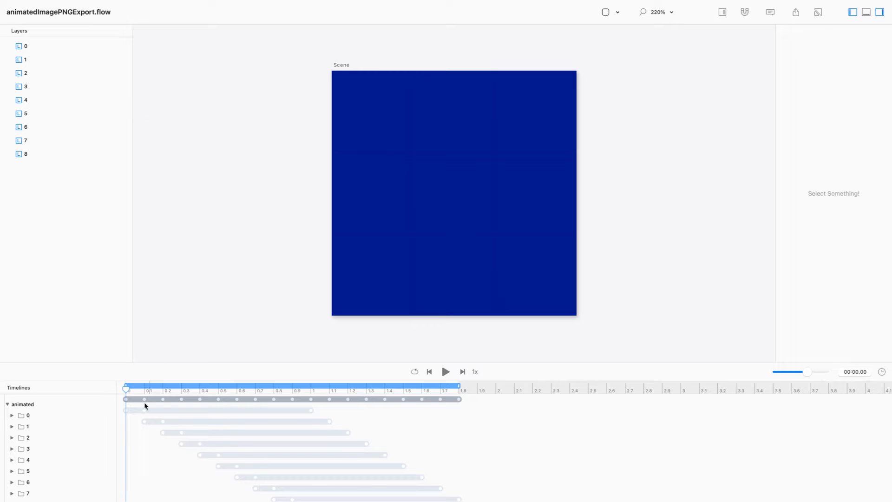
drag(127, 388, 151, 390)
drag(171, 362, 163, 326)
key(super+a)
drag(48, 60, 41, 28)
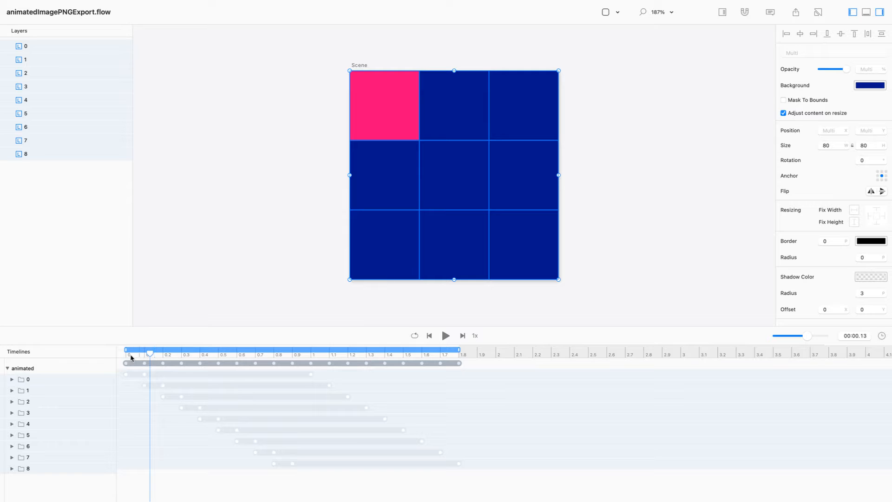
drag(149, 352, 333, 379)
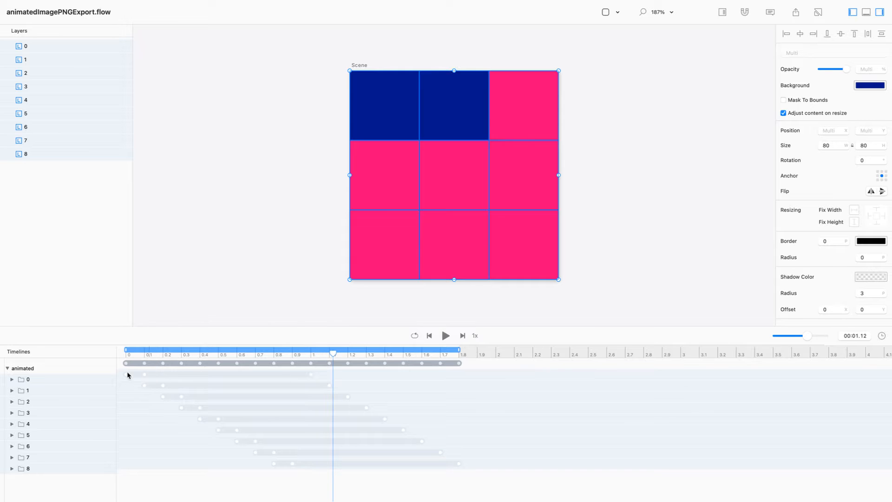
Expand every square's Opacity track and inspect layer 0's opacity keyframes while scrubbing.
click(7, 368)
alt+click(7, 368)
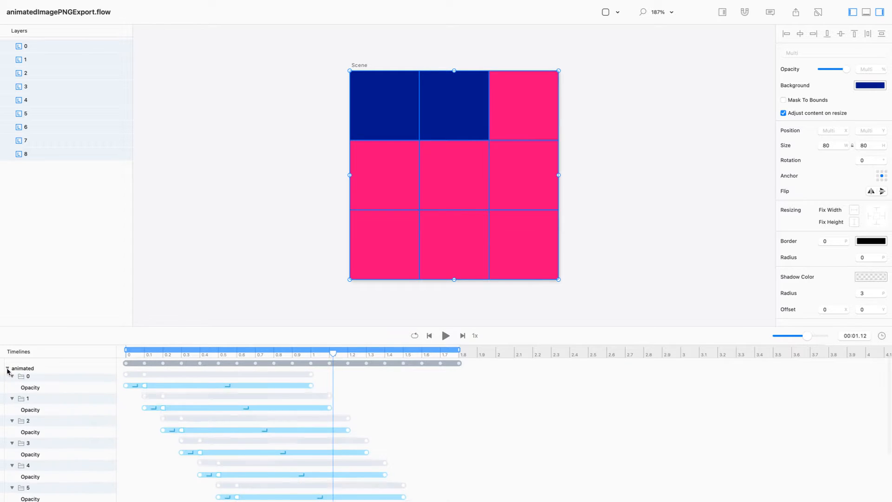
drag(208, 344, 125, 349)
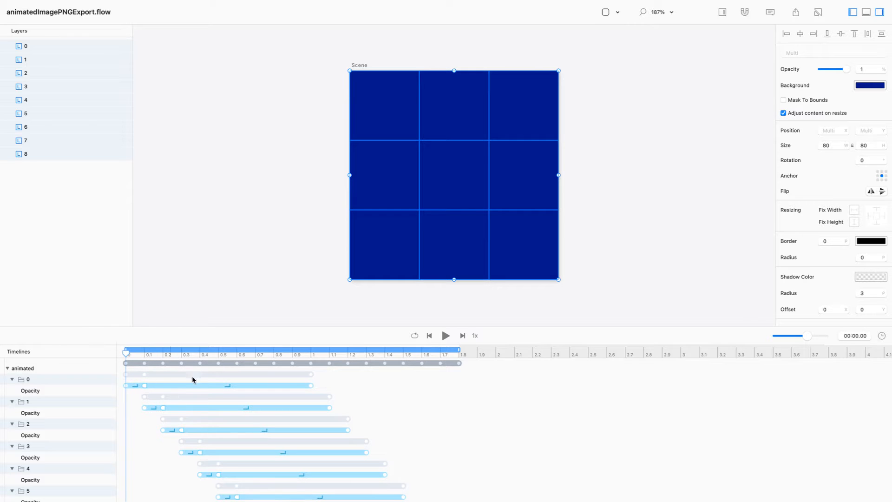
drag(333, 375, 72, 392)
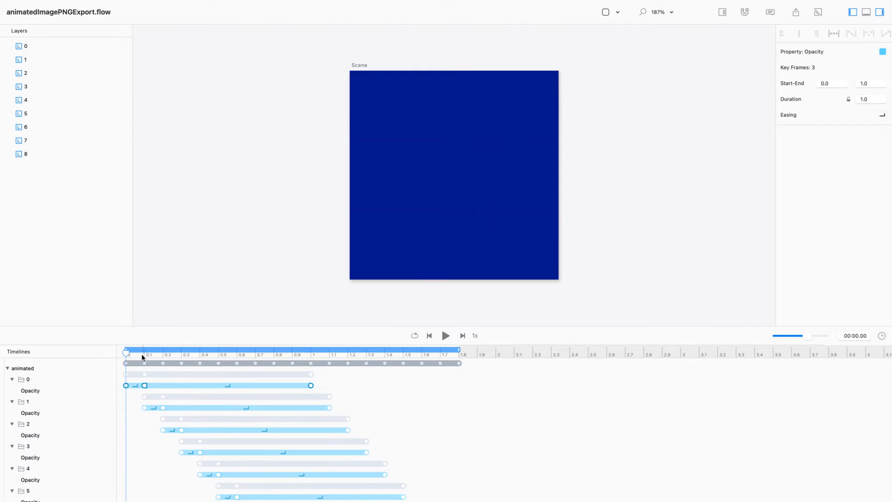
drag(125, 353, 569, 413)
Export through File > Export > PNG Sequence, keeping the name animated.png on the Desktop.
mouse_move(20, 2)
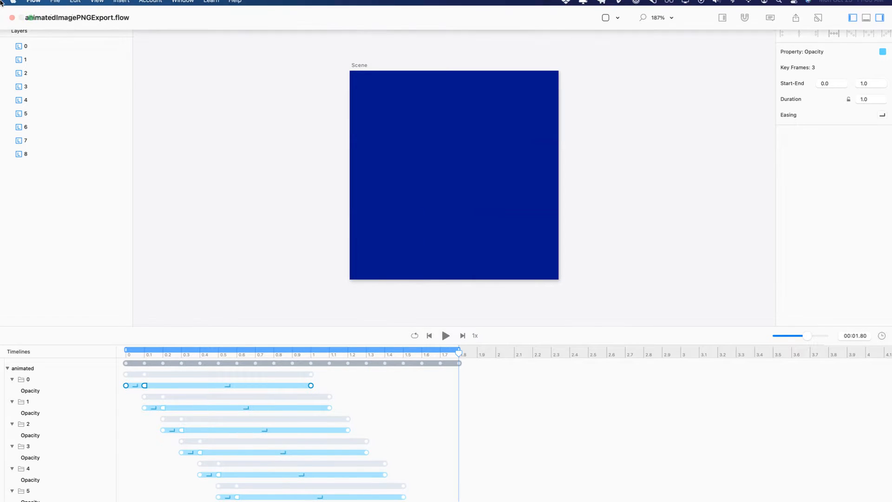
click(55, 6)
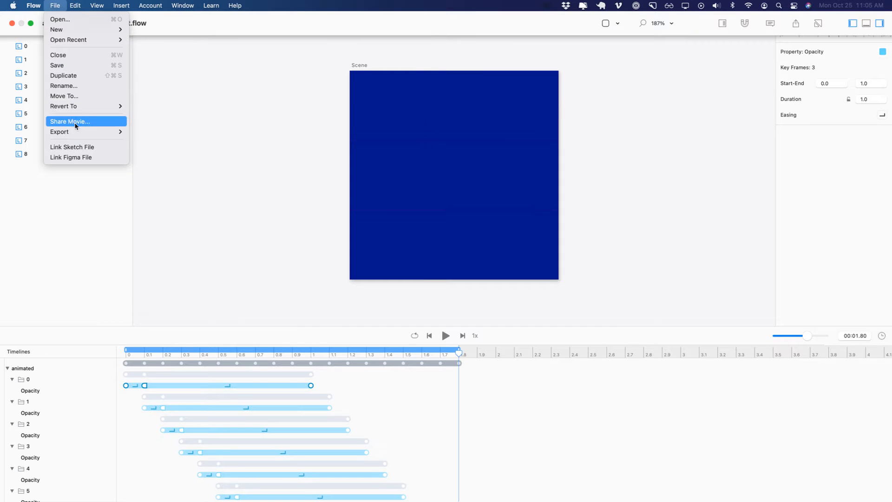
mouse_move(80, 133)
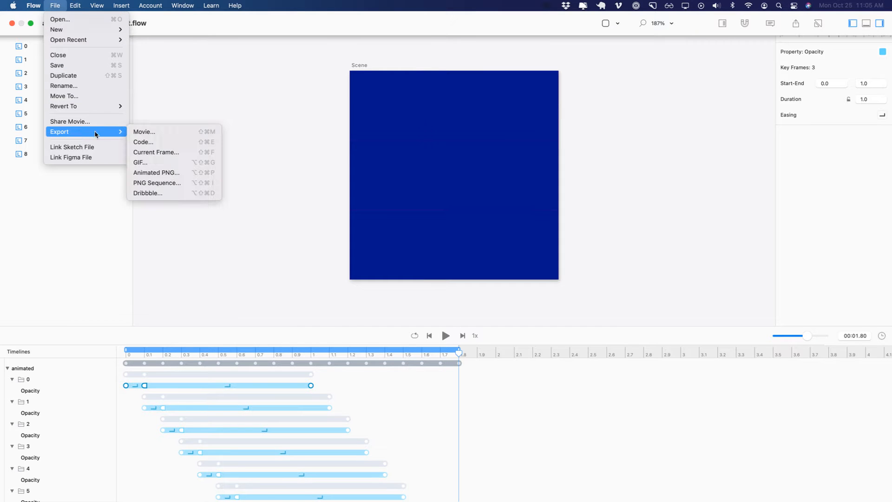
click(155, 183)
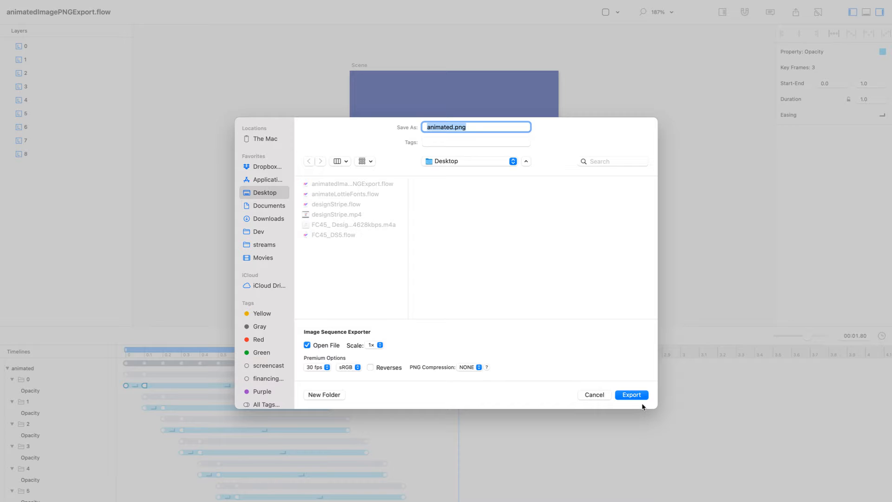
click(633, 393)
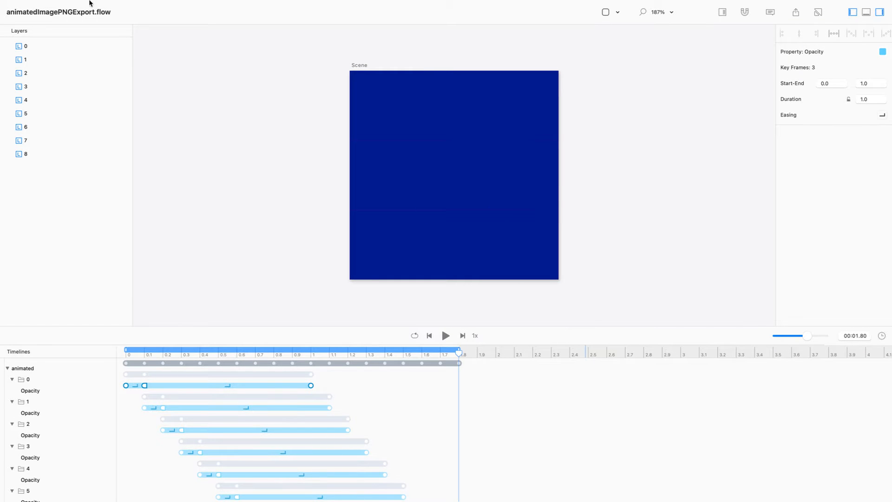
Exit full screen and trash the 55 exported frames animated0.png–animated54.png from the Desktop.
mouse_move(27, 2)
click(32, 24)
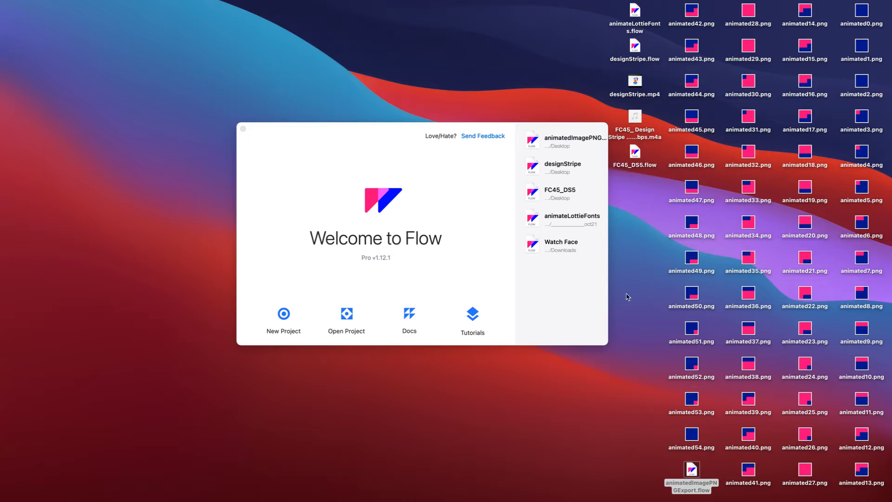
drag(669, 10, 873, 450)
drag(866, 491, 748, 457)
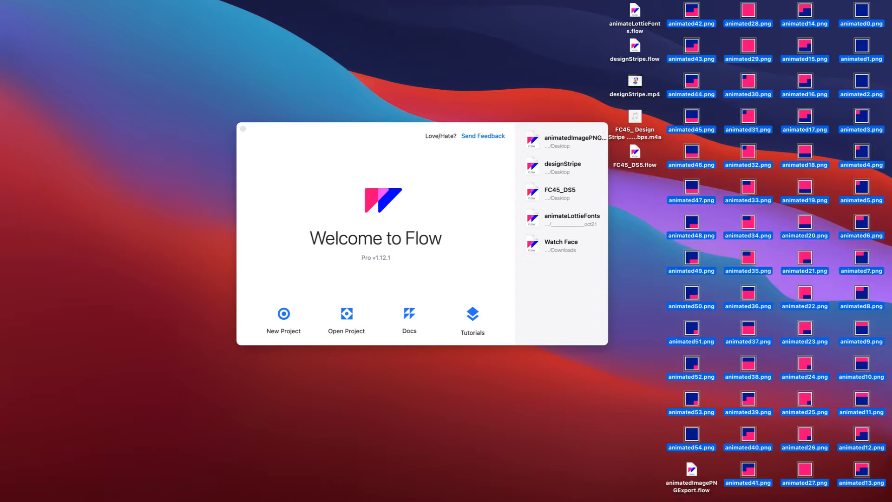
key(super+BackSpace)
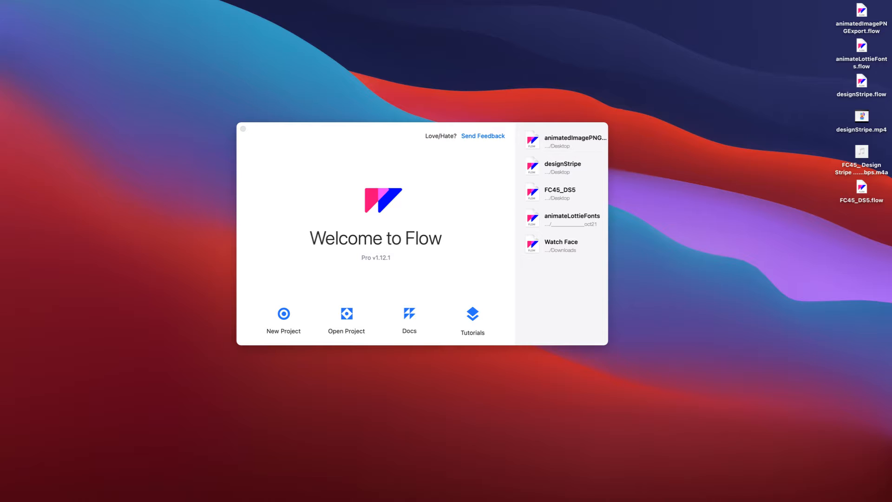
key(super+Tab)
key(super+Tab)
Load dribbble.com in a new browser window.
key(super+n)
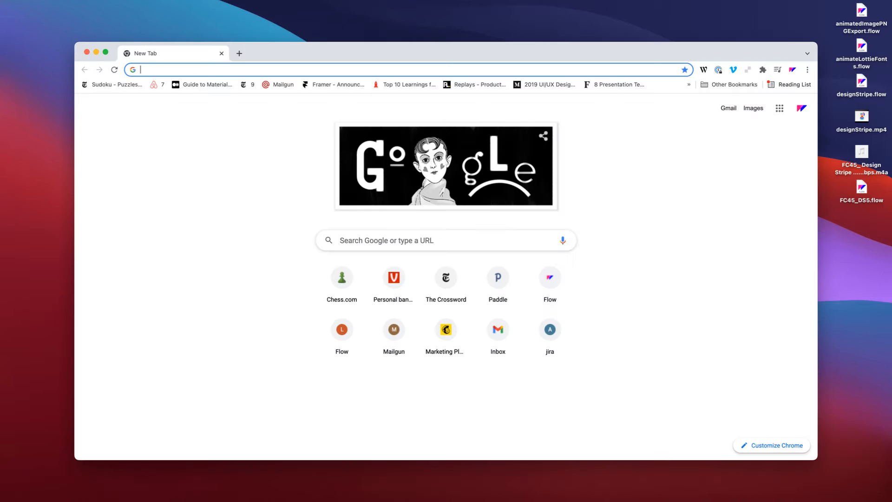
text(dribbble.com)
key(Return)
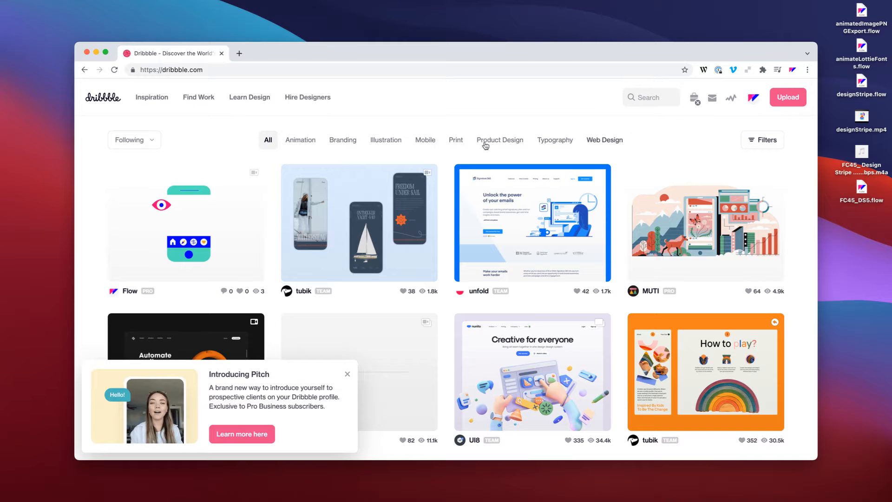
Filter to followed designers' animation shots and open Processing Loop from a designer's profile.
click(302, 141)
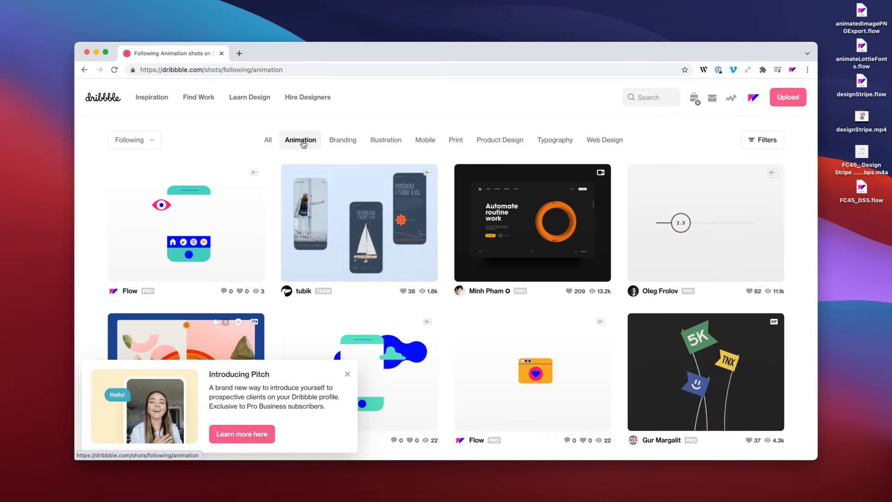
click(659, 292)
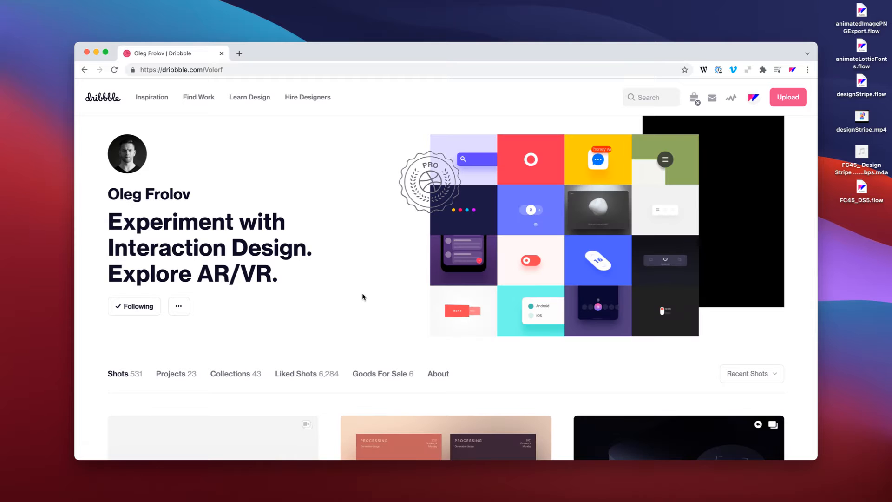
scroll(363, 296, down, 10)
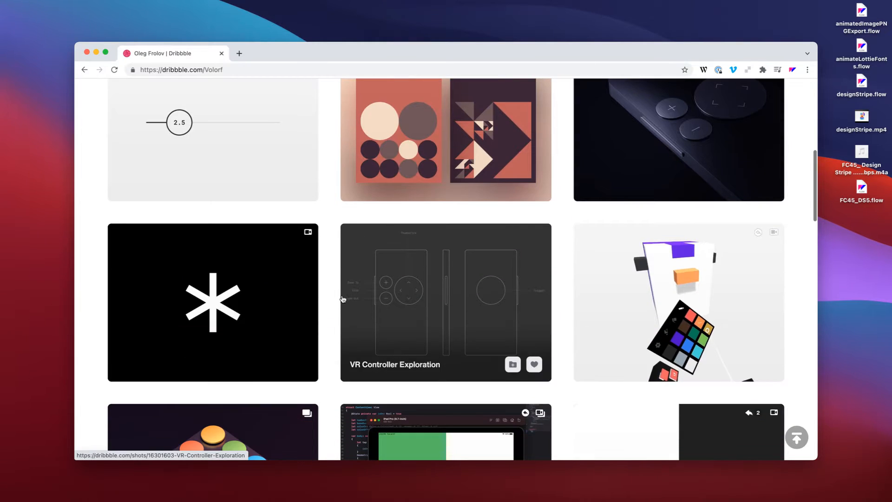
scroll(338, 298, down, 10)
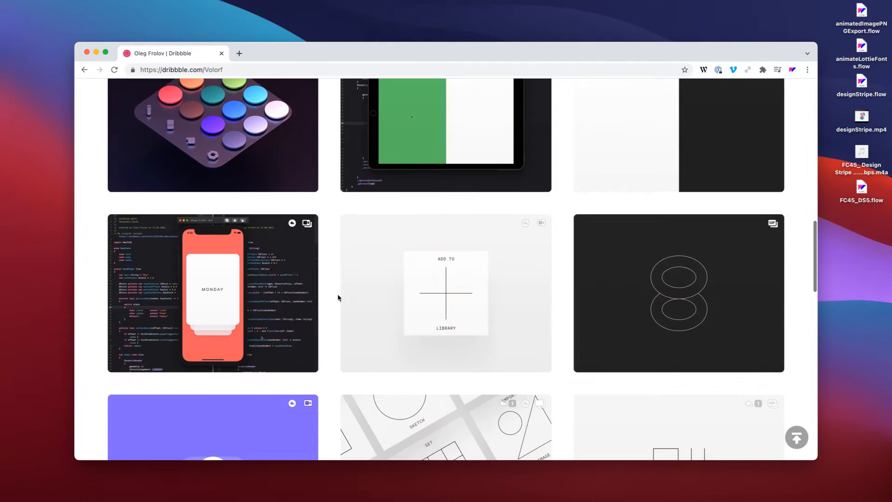
scroll(338, 298, down, 3)
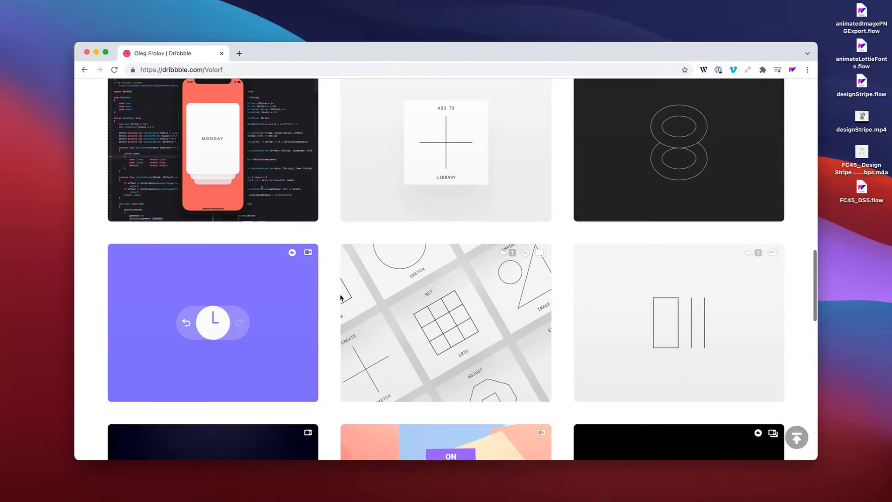
click(676, 342)
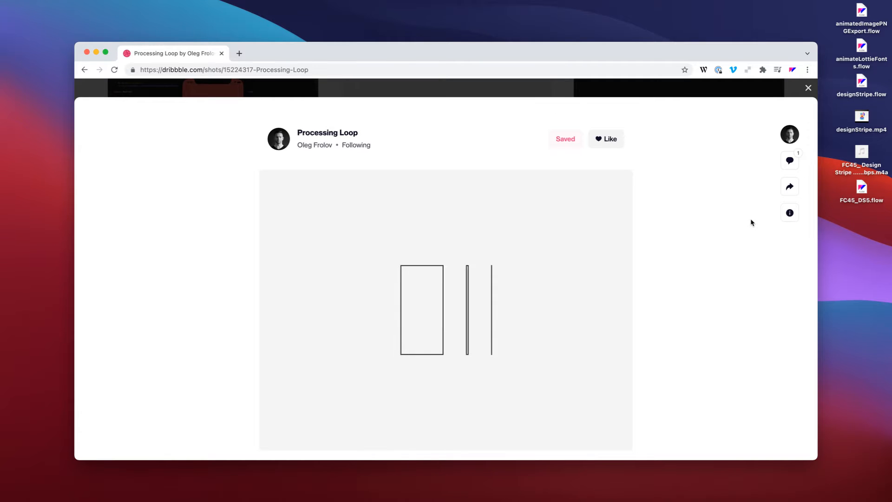
Choose to save the Processing Loop shot image to disk.
scroll(450, 297, down, 3)
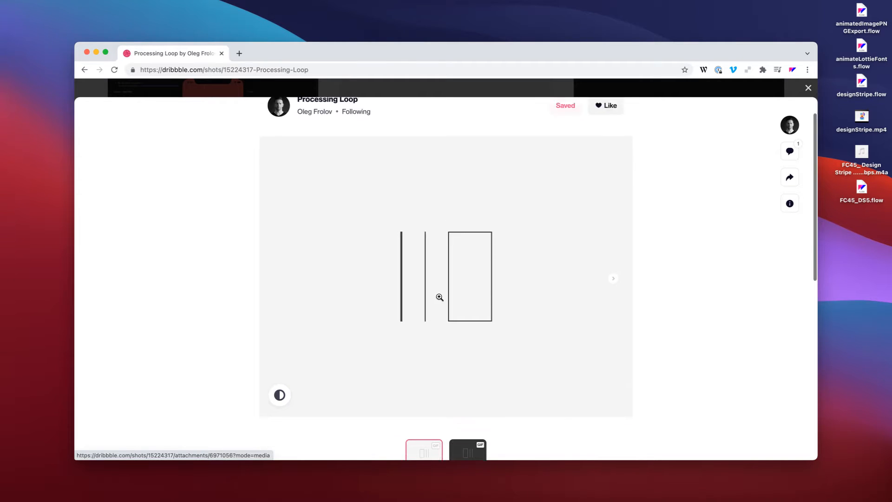
right_click(445, 249)
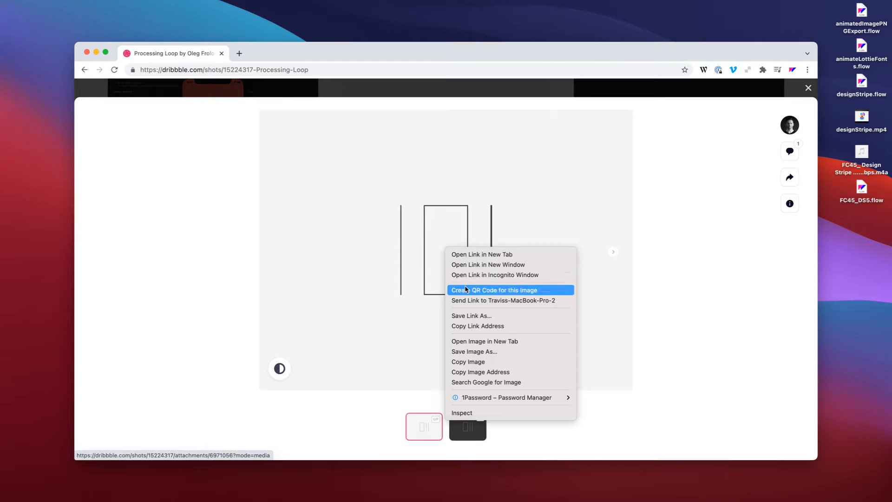
click(498, 355)
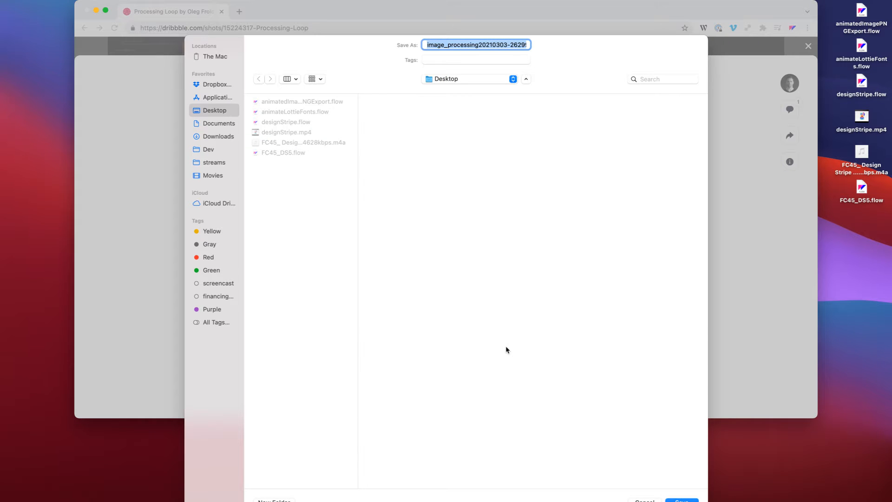
Save the Processing Loop GIF to the Desktop and open its file info.
text(Processing)
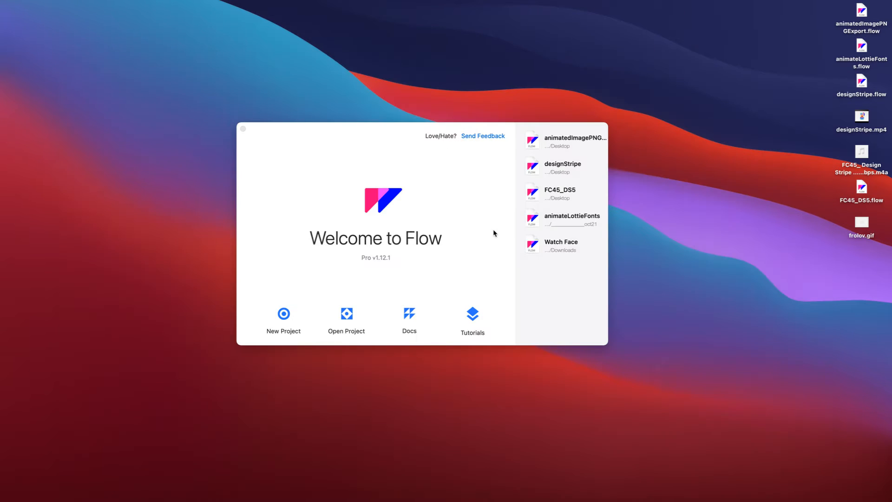
click(863, 223)
key(super+i)
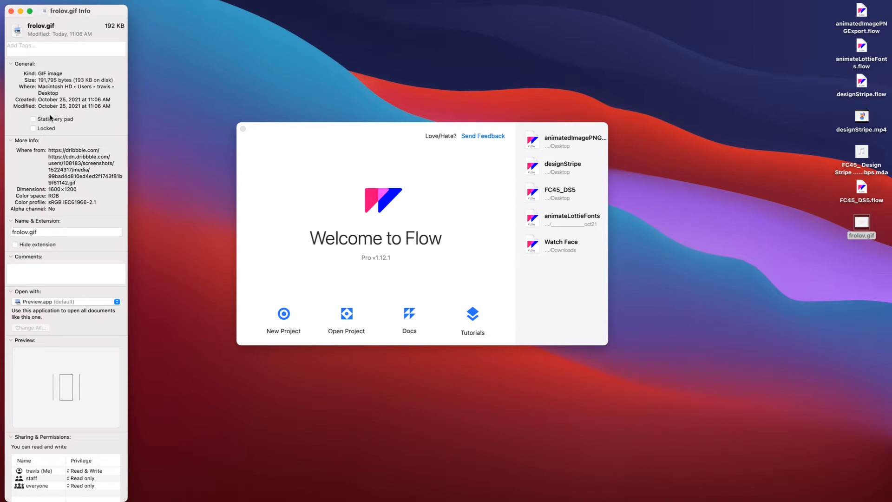
Confirm the GIF measures 1600×1200, then close the info window and Flow's welcome window.
drag(48, 189, 98, 189)
key(super+w)
click(332, 202)
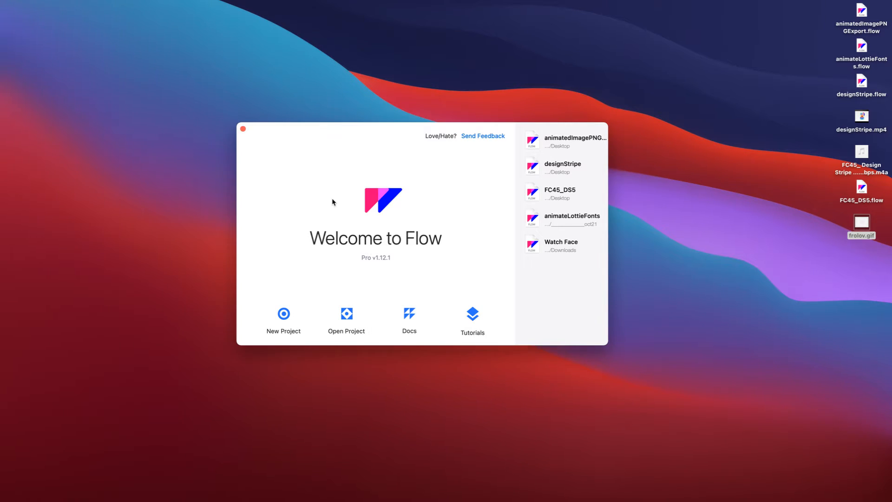
click(284, 313)
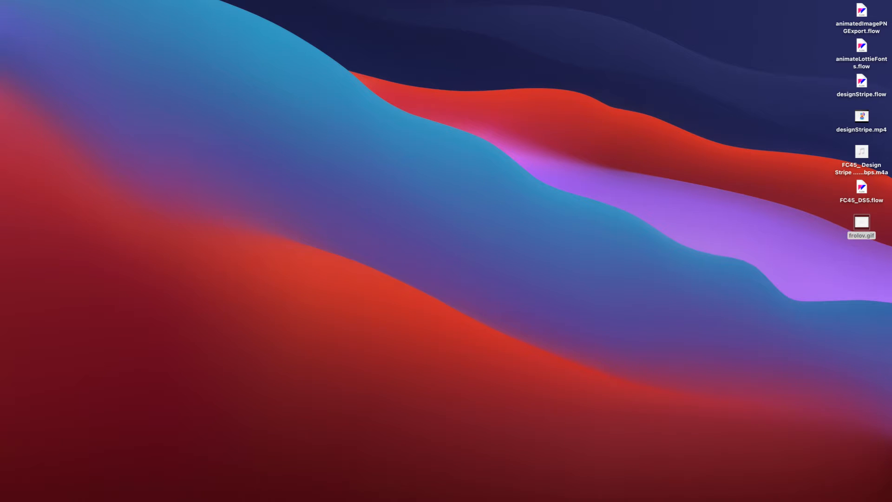
Start a new Flow project with an empty timeline.
key(super+f)
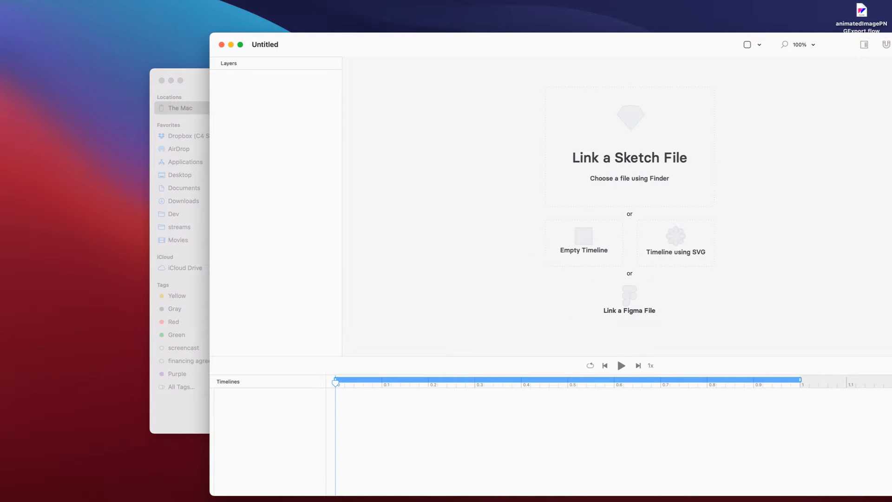
drag(574, 40, 398, 25)
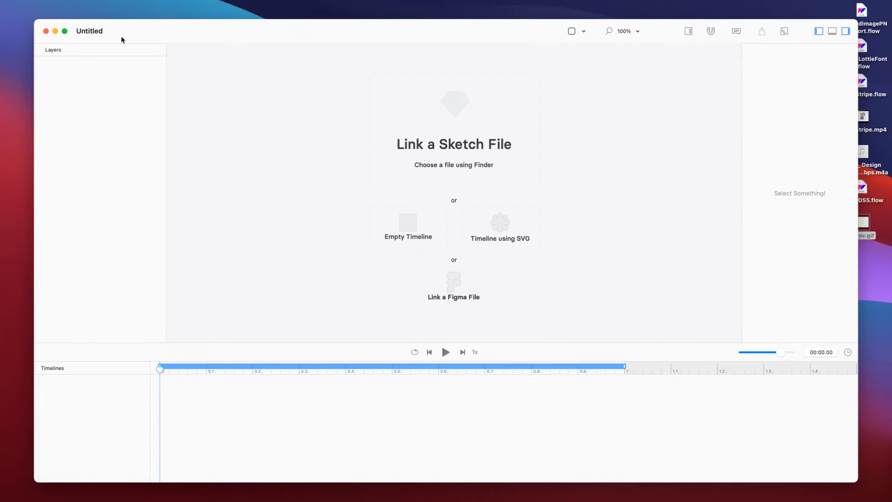
click(408, 228)
Set the scene to 1600 × 1200, fit it in view, and open the image-import chooser.
click(361, 84)
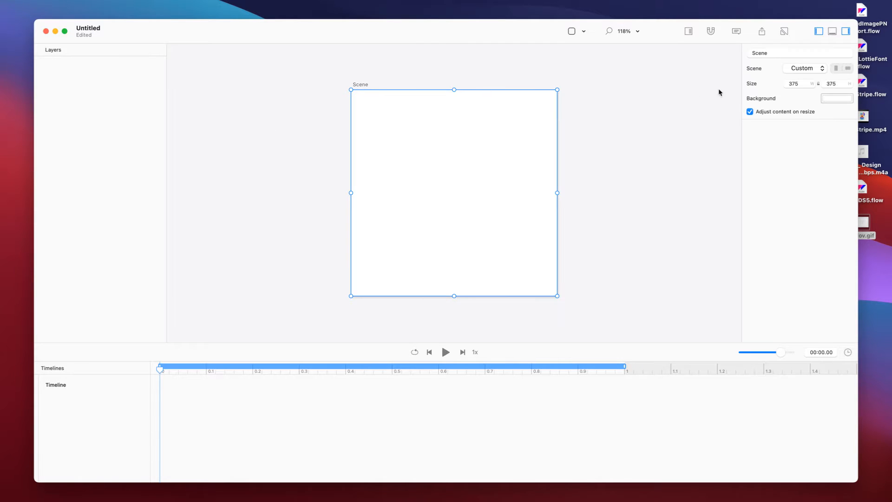
text(1600)
key(Return)
key(Tab)
text(1200)
key(Return)
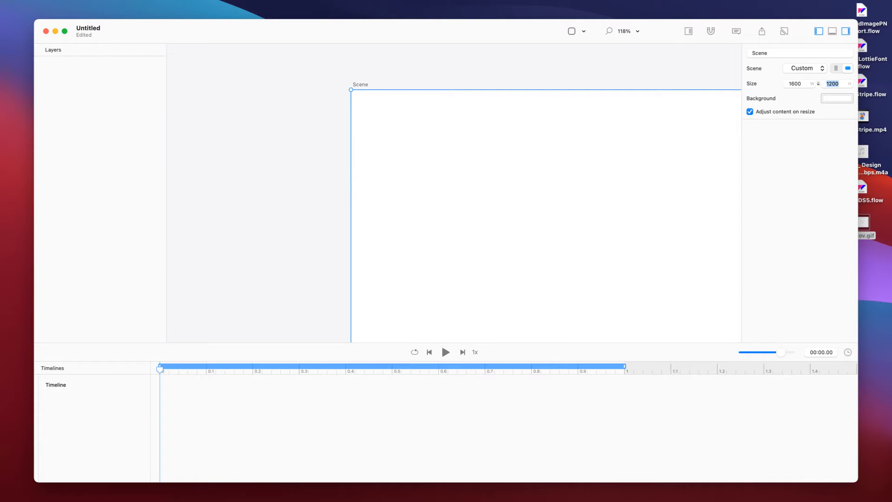
key(super+0)
key(super+1)
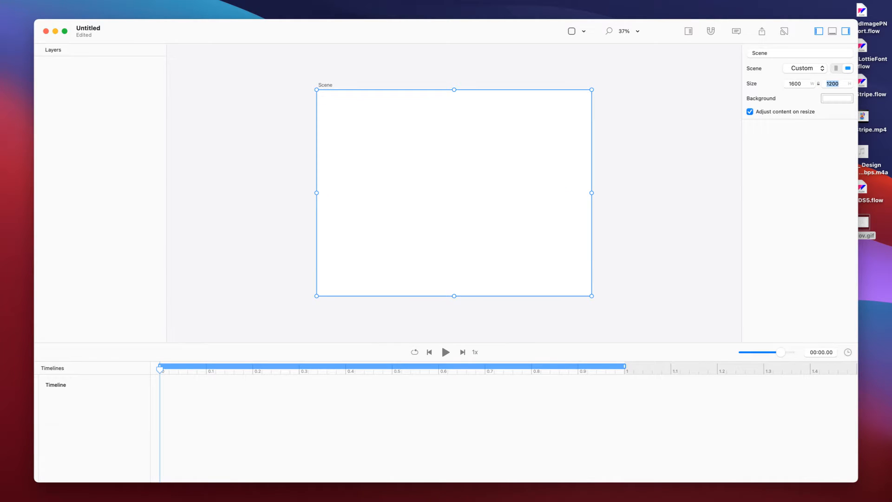
key(super+shift+i)
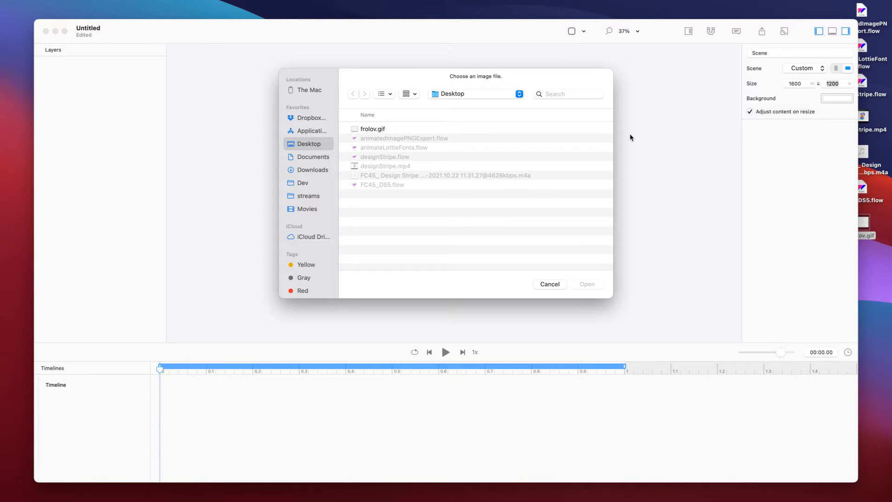
Import frolov.gif into the scene and expand the frolov layer to show its Image track.
click(472, 126)
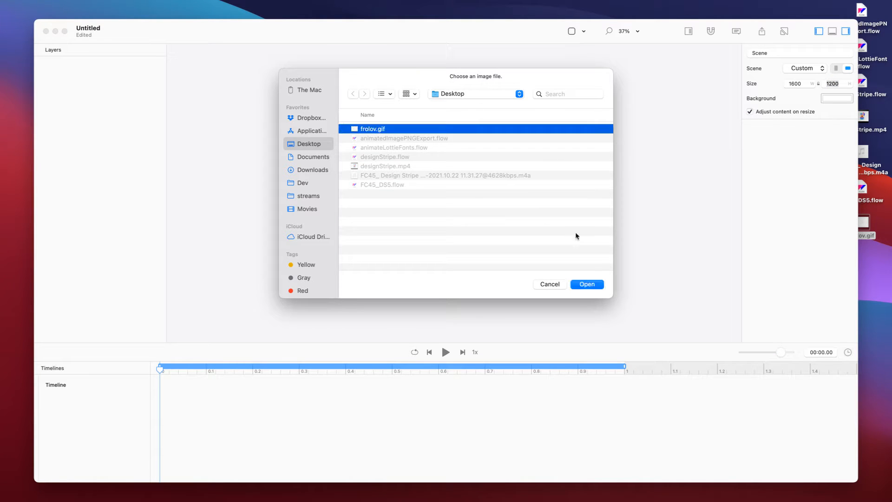
click(596, 285)
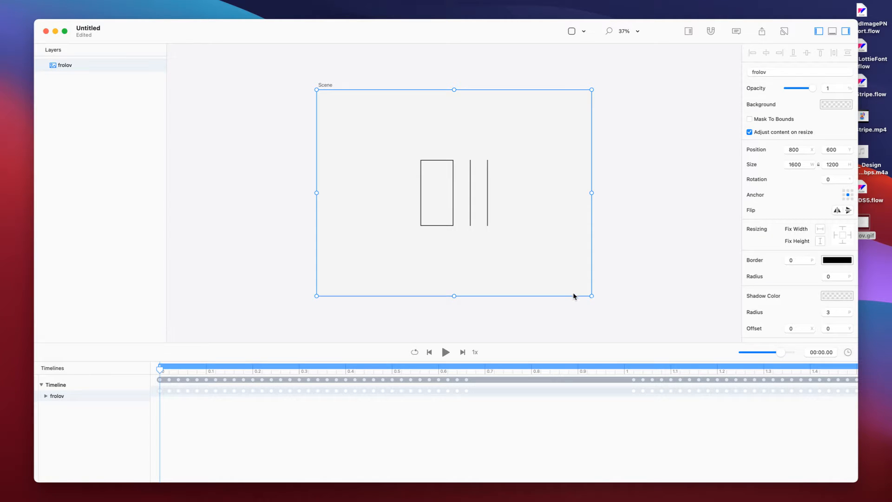
click(46, 397)
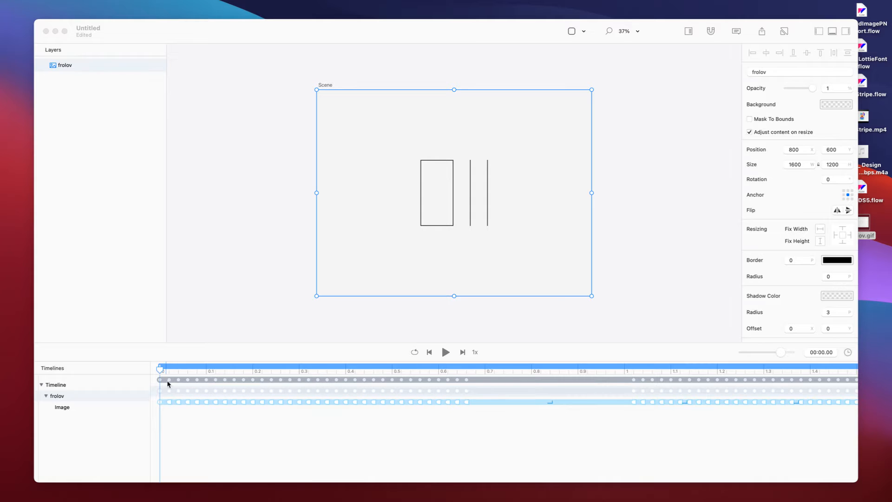
click(446, 353)
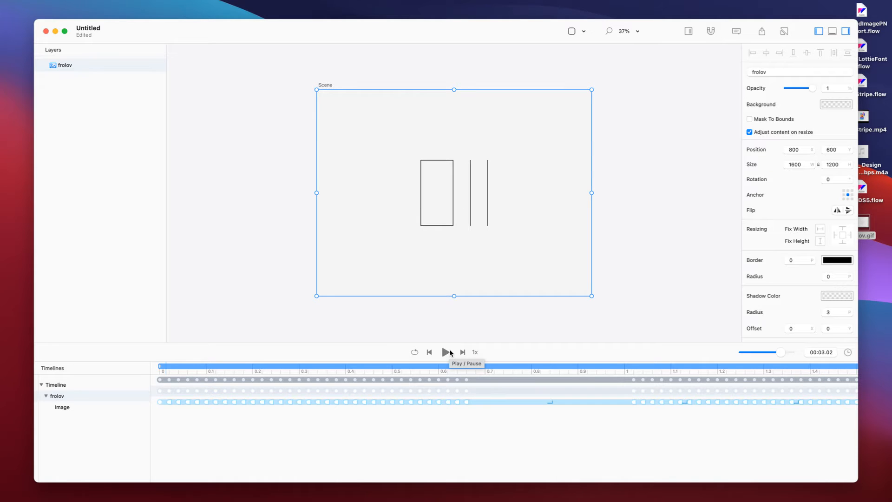
click(445, 352)
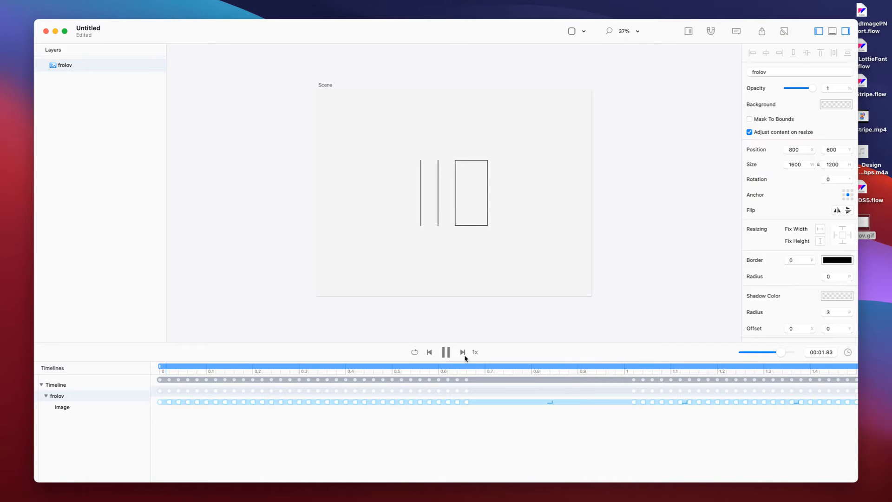
drag(781, 356, 772, 357)
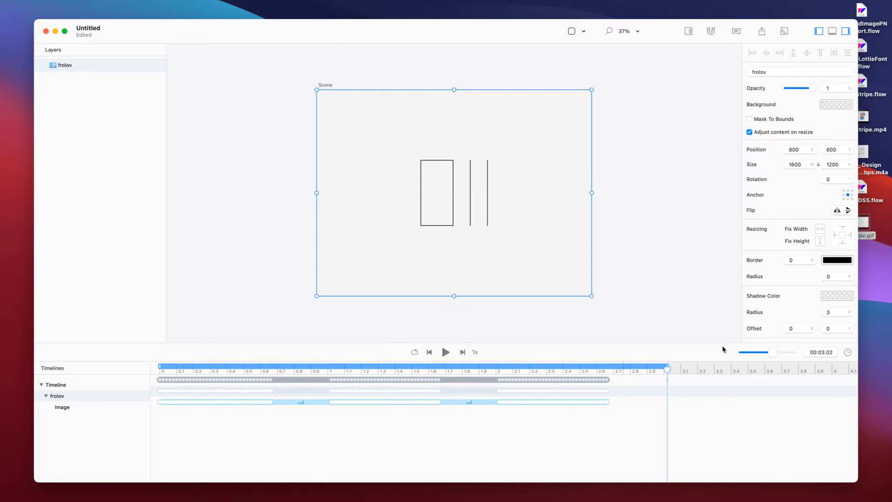
click(446, 353)
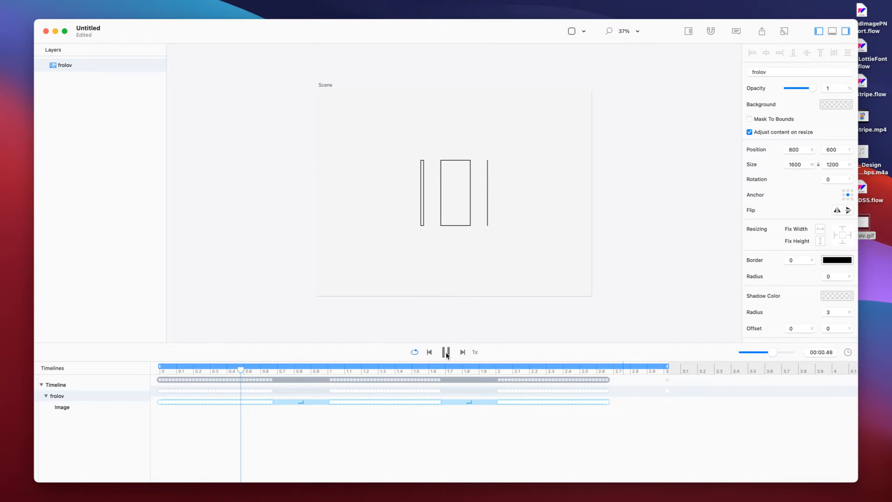
click(446, 353)
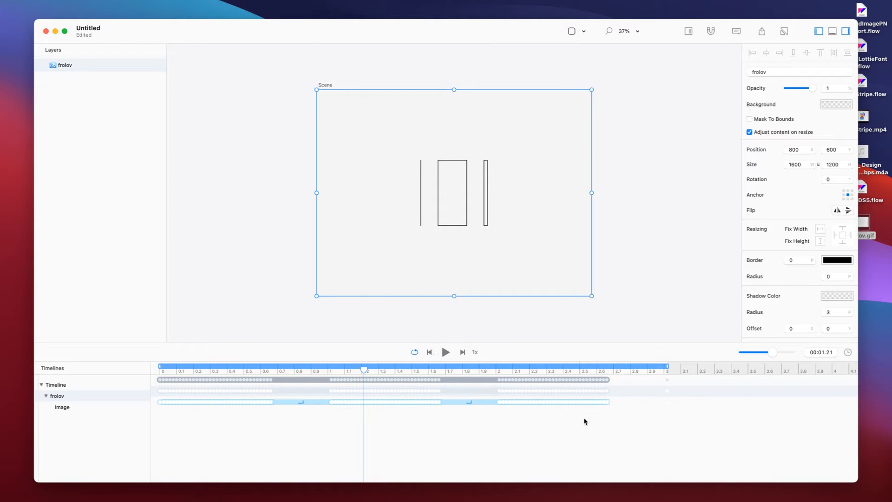
click(691, 426)
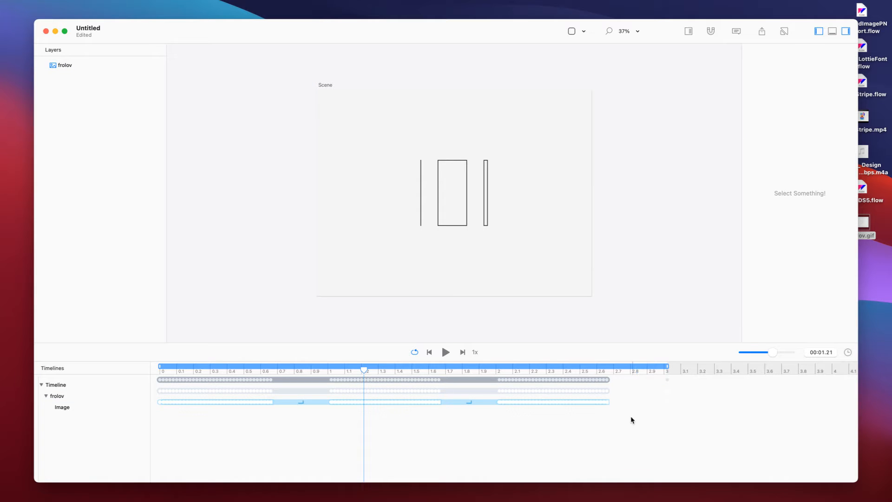
Zoom to 100% and rearrange Image keyframes, moving them to 1.83, 1.21, 0.75 and 1.48 s.
key(super+plus)
key(super+plus)
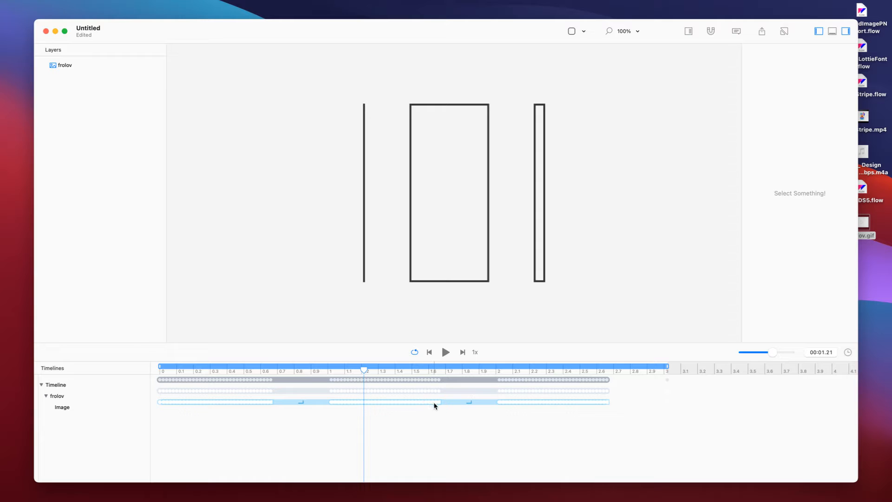
drag(439, 403, 465, 402)
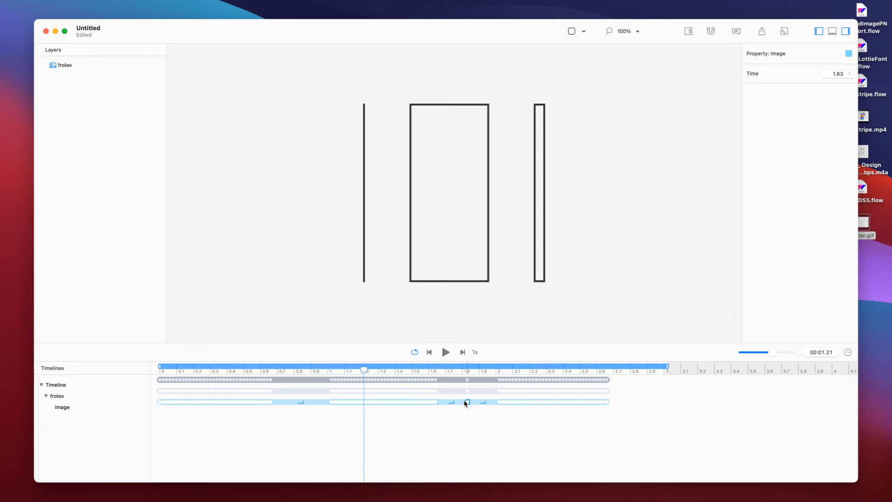
mouse_move(437, 376)
mouse_down()
mouse_move(419, 372)
mouse_move(521, 372)
mouse_move(393, 371)
mouse_move(427, 372)
mouse_up()
drag(393, 402, 363, 401)
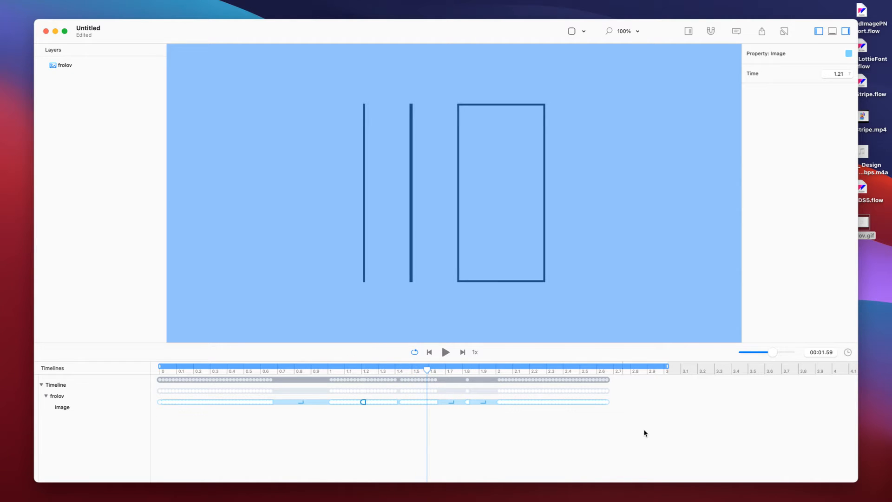
drag(230, 403, 286, 401)
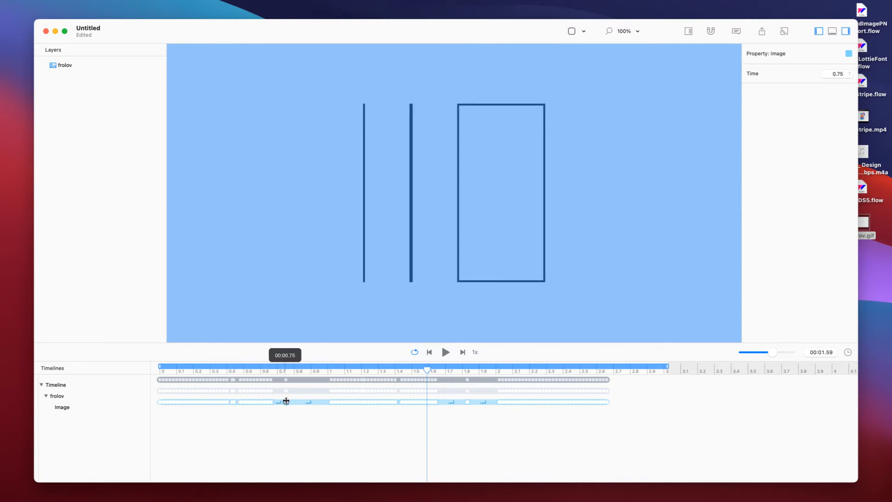
drag(189, 401, 408, 402)
drag(267, 429, 634, 404)
mouse_move(563, 411)
mouse_down()
mouse_move(553, 400)
mouse_move(287, 402)
mouse_up()
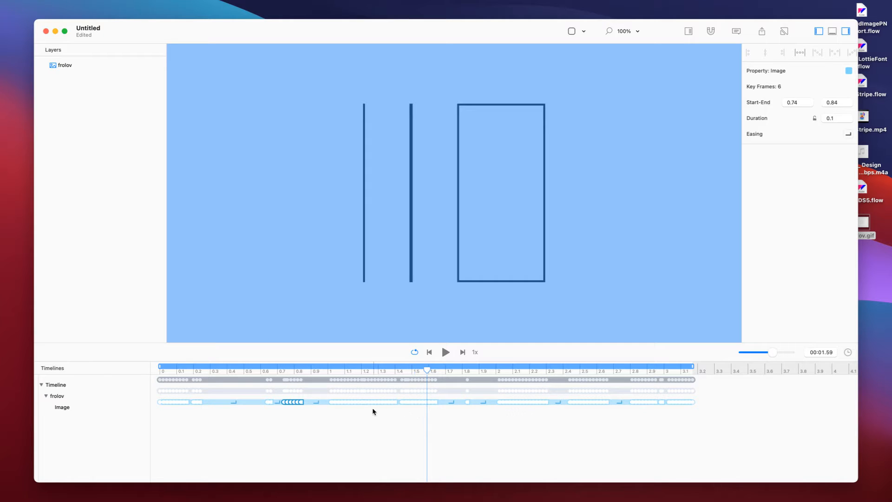
drag(360, 402, 290, 403)
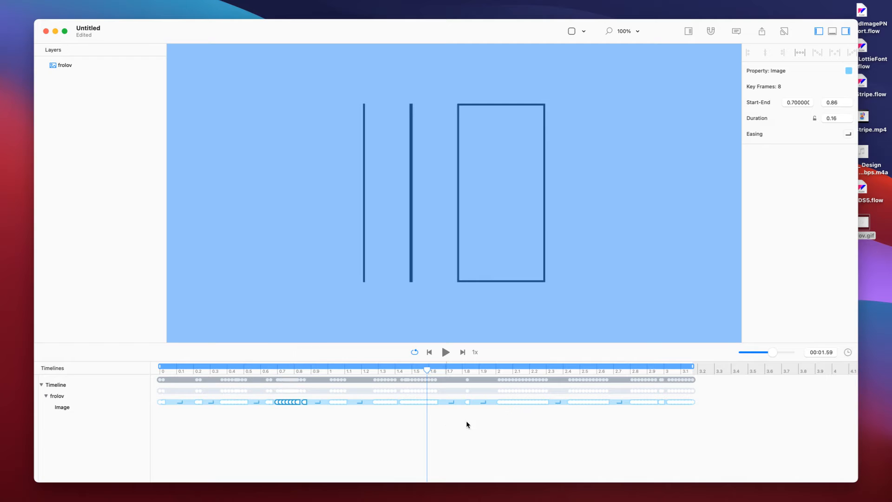
Select all 100 Image keyframes, distribute them evenly, and play the animation.
drag(723, 431, 151, 374)
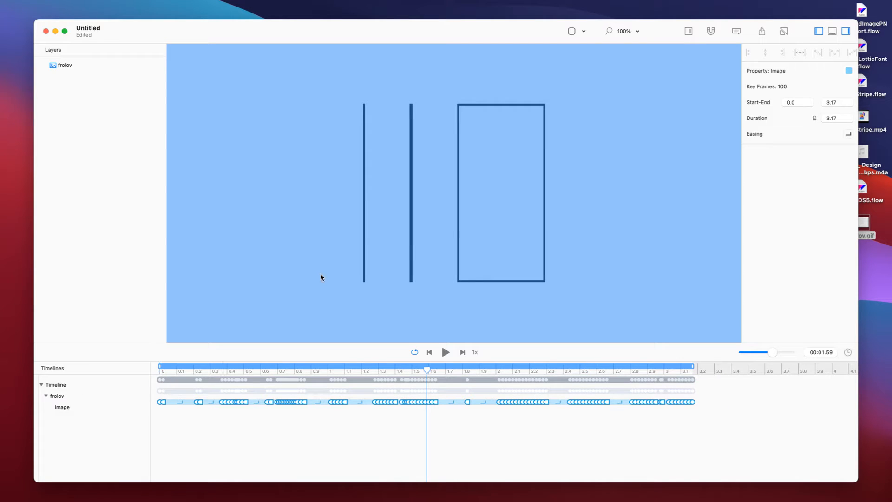
click(799, 54)
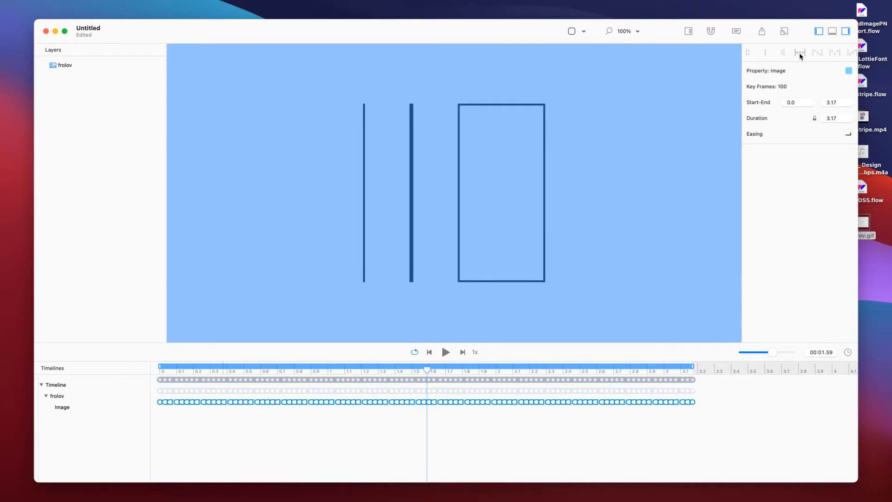
click(446, 352)
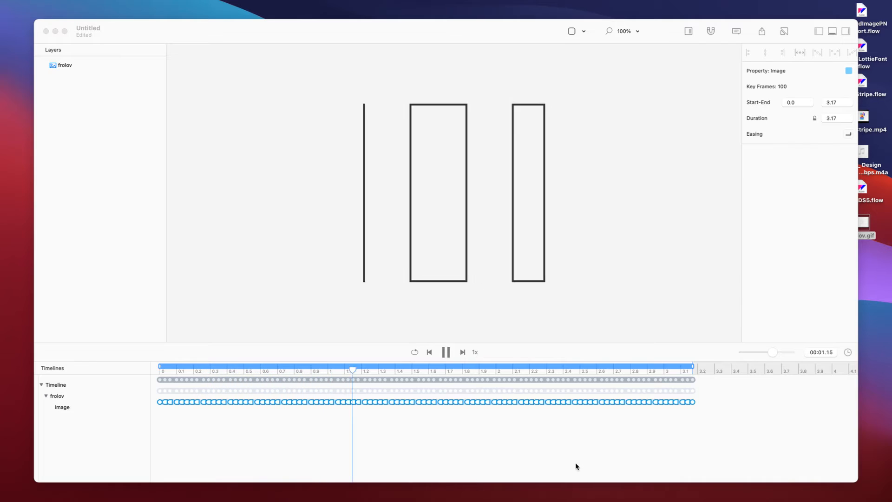
click(605, 257)
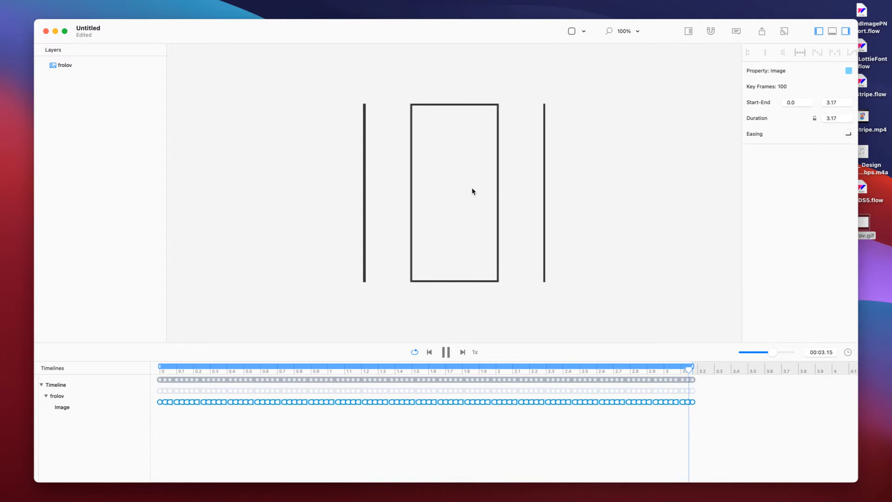
Stop playback and close the untitled document without saving.
click(467, 211)
key(super+w)
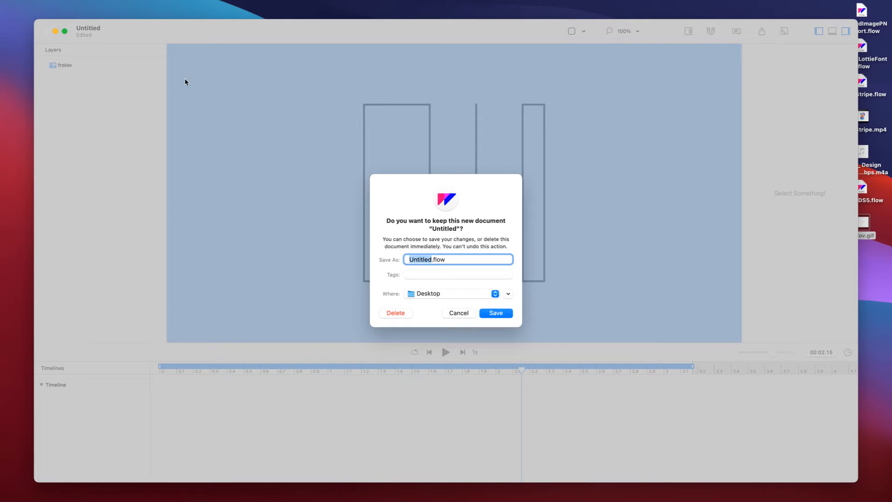
click(400, 314)
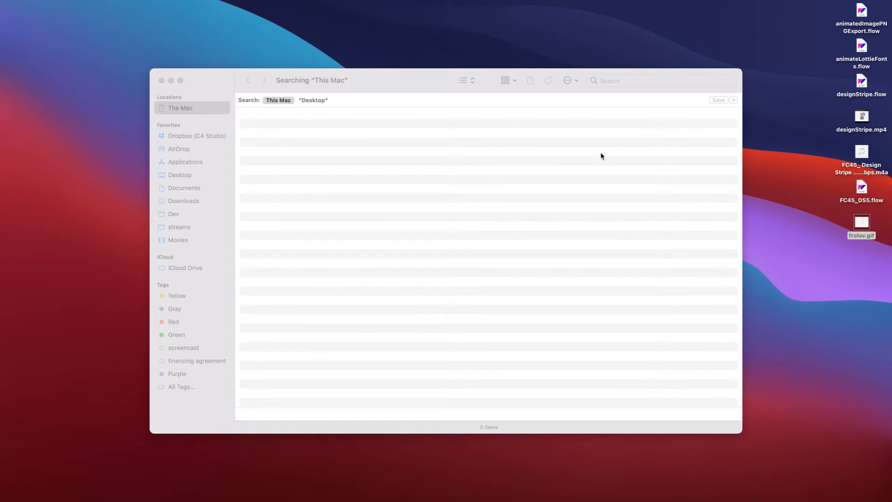
Open animateLottieFonts.flow from the Desktop and rewind to where the text reads "Animate".
click(860, 50)
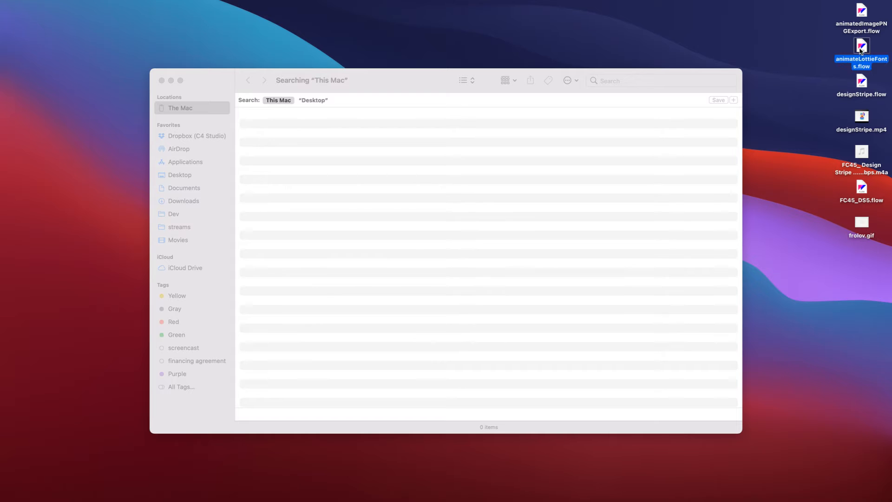
double_click(860, 50)
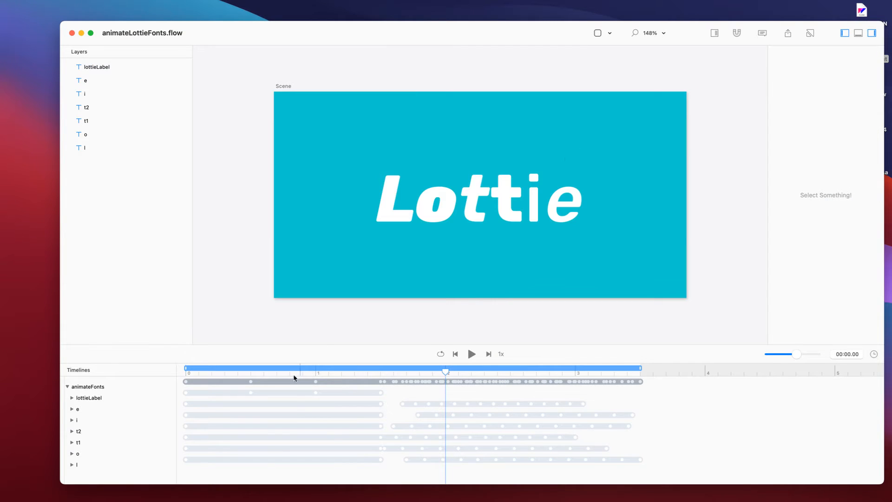
drag(285, 371, 167, 378)
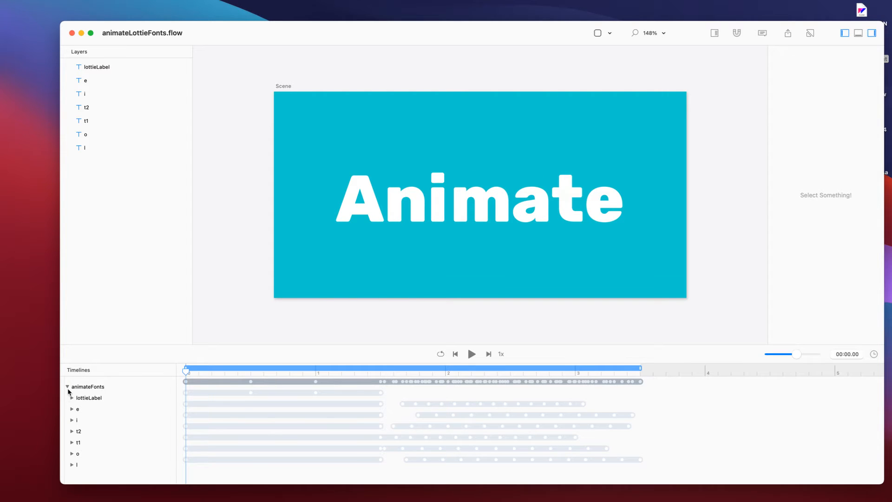
Expand all text layers' Opacity, String and Font tracks, enlarge the timeline, and select lottieLabel at 1.53 s.
drag(182, 372, 382, 370)
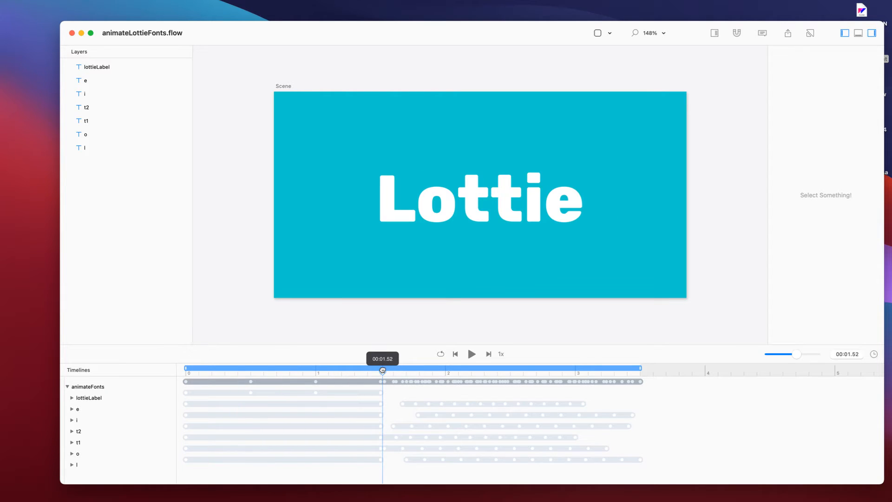
click(67, 386)
alt+click(68, 387)
drag(138, 345, 134, 190)
drag(382, 216, 384, 216)
click(98, 69)
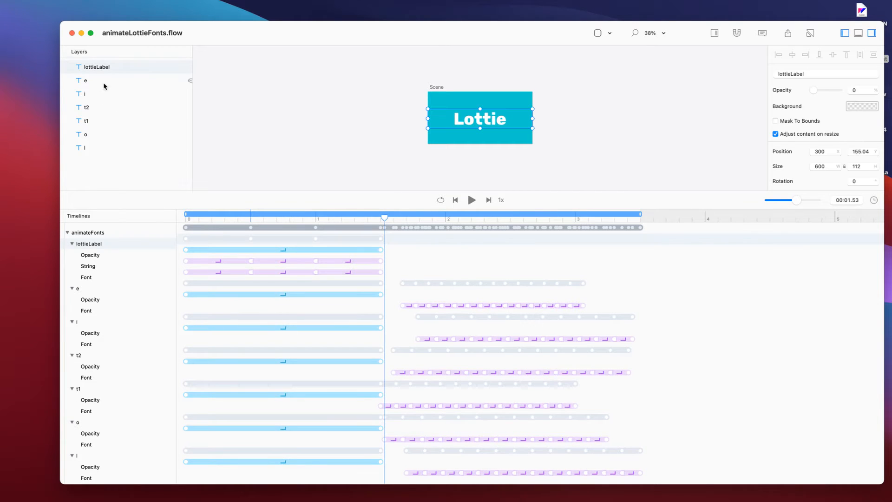
Select the lottieLabel keyframes and scrub the timeline to preview the letter font changes.
drag(406, 243, 164, 280)
drag(191, 220, 143, 220)
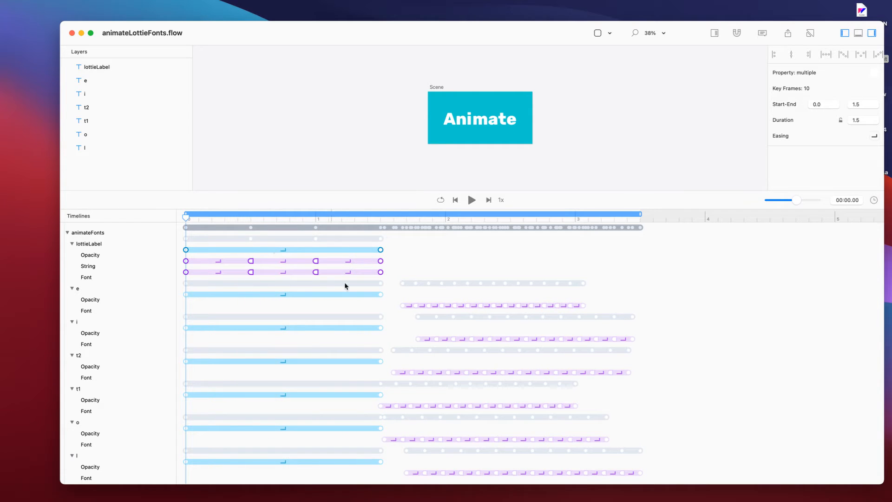
scroll(183, 264, down, 1)
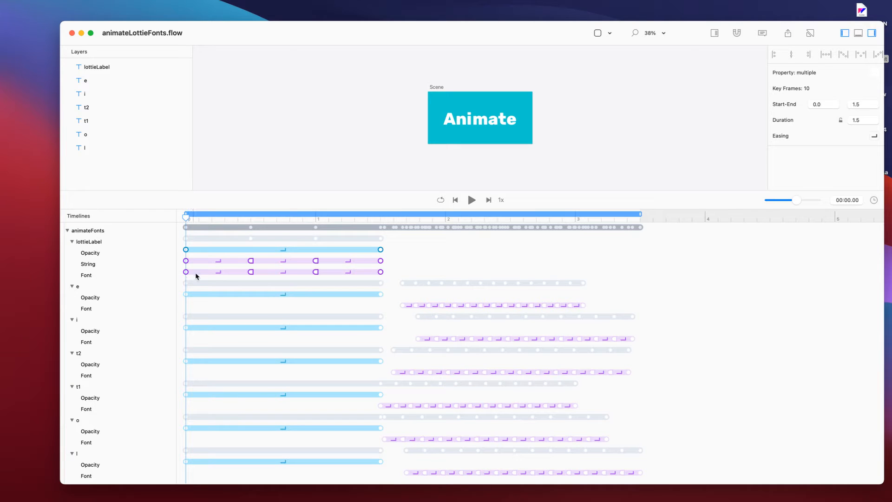
drag(387, 272, 464, 310)
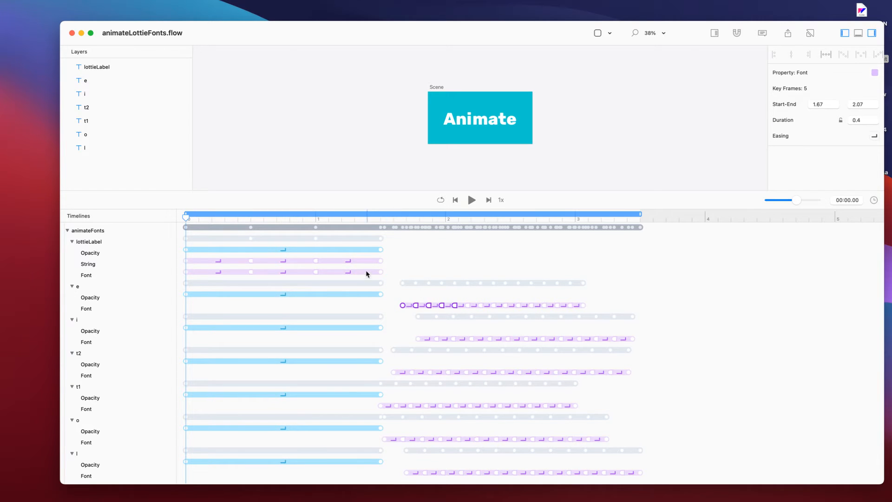
click(109, 68)
mouse_move(106, 84)
mouse_down()
mouse_move(103, 145)
mouse_move(105, 86)
mouse_up()
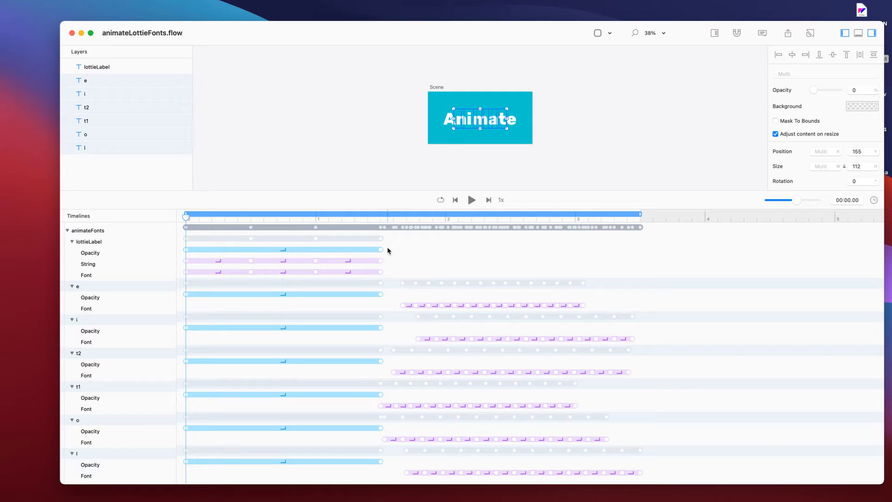
drag(384, 223, 543, 218)
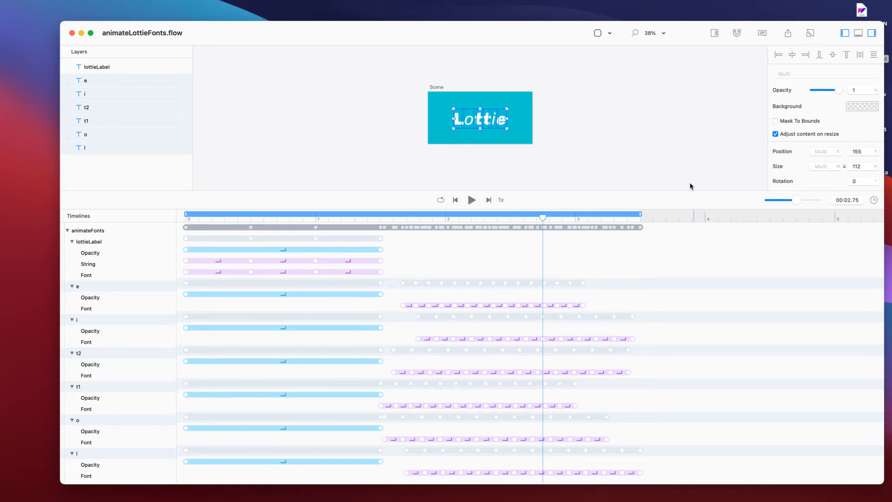
Enlarge the scene area, deselect the letters, and play the animation to 00:03.50 twice.
drag(695, 191, 717, 364)
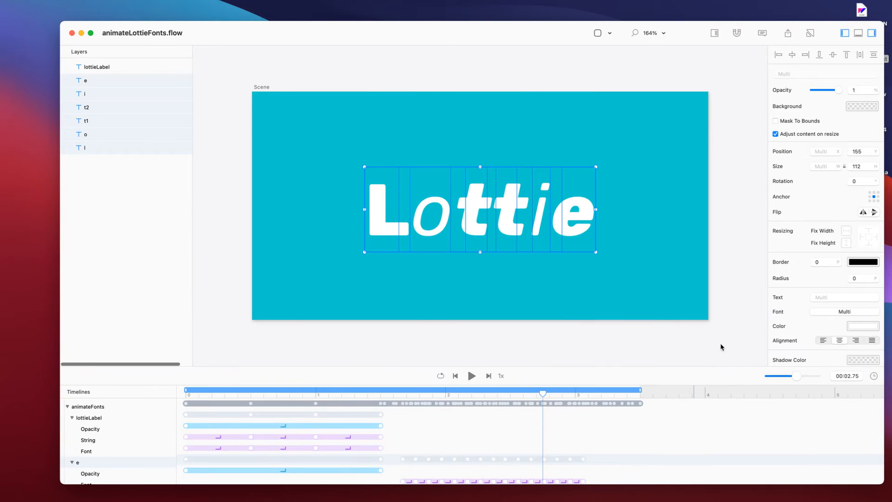
click(719, 343)
click(471, 376)
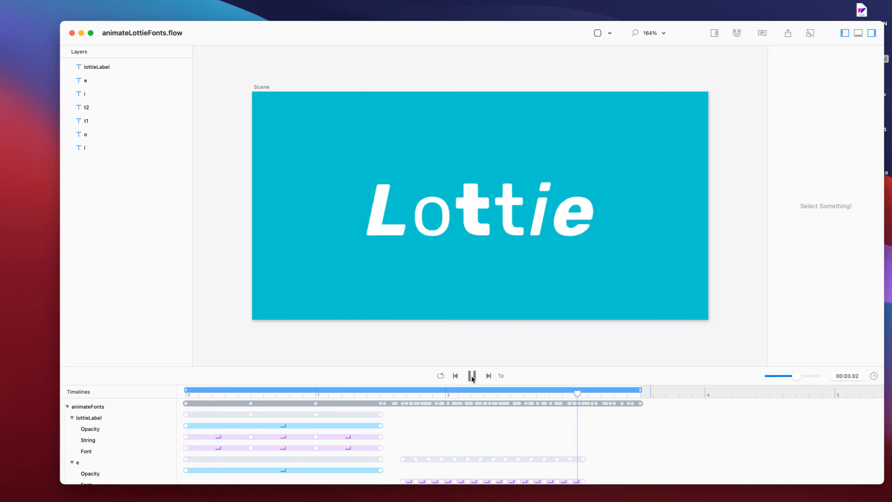
click(471, 376)
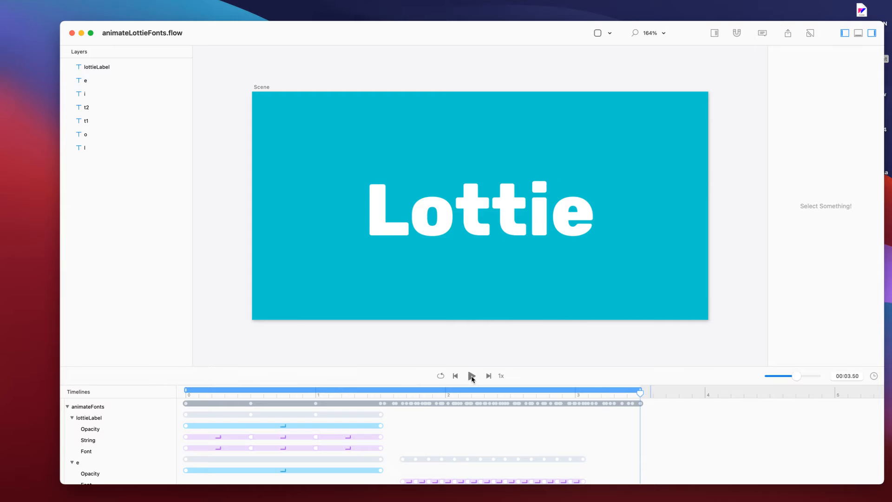
Export animateLottieFonts with Lottie - Web ticked into an animateLottieFonts folder in Documents.
key(super+e)
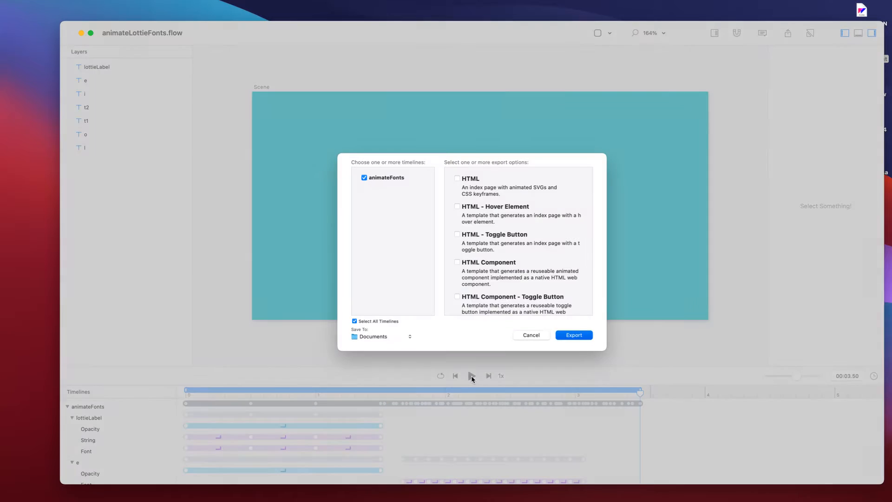
scroll(506, 258, down, 5)
scroll(507, 258, down, 3)
scroll(487, 246, up, 3)
click(575, 336)
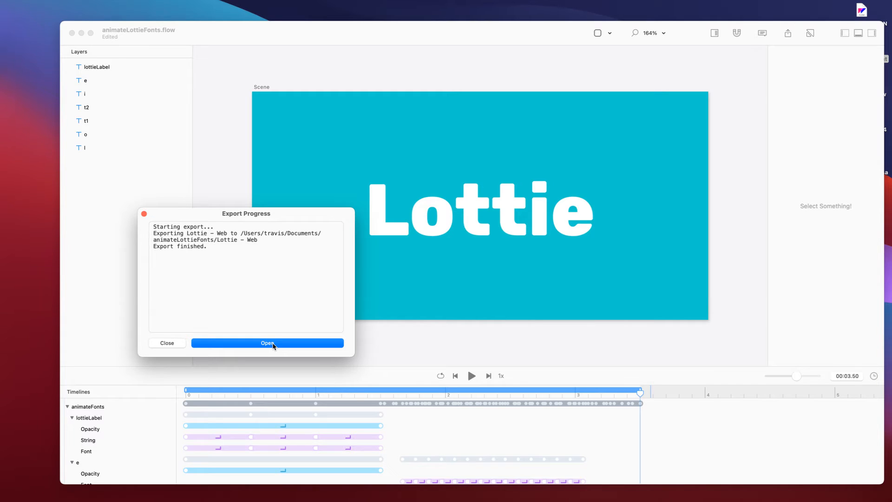
Open Lottie - Web > AnimateFonts > index.html in Chrome and move the window up-left.
click(273, 344)
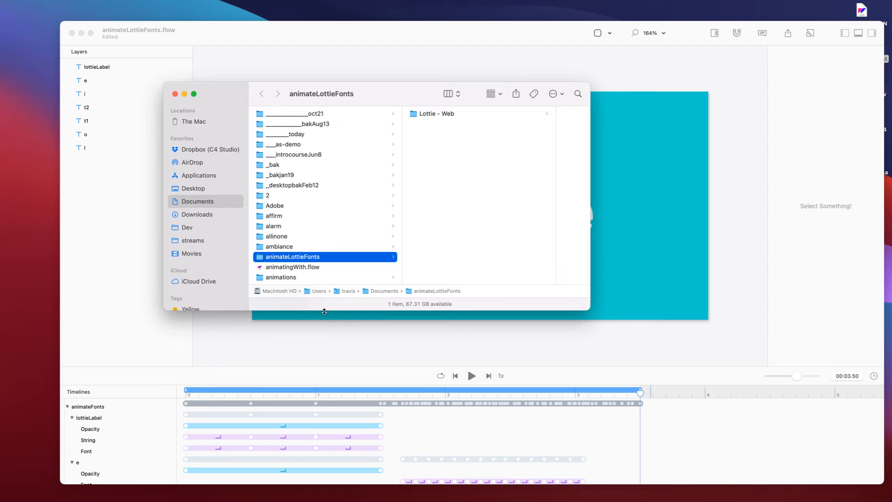
click(461, 116)
click(465, 115)
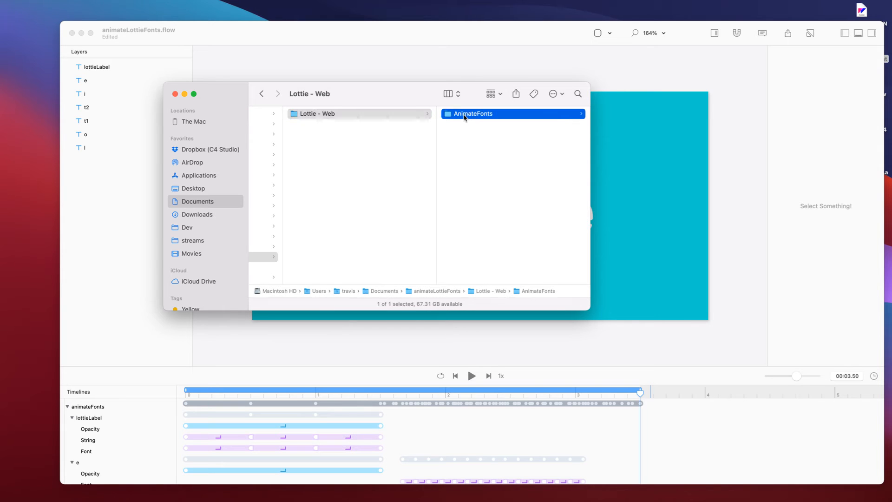
double_click(468, 165)
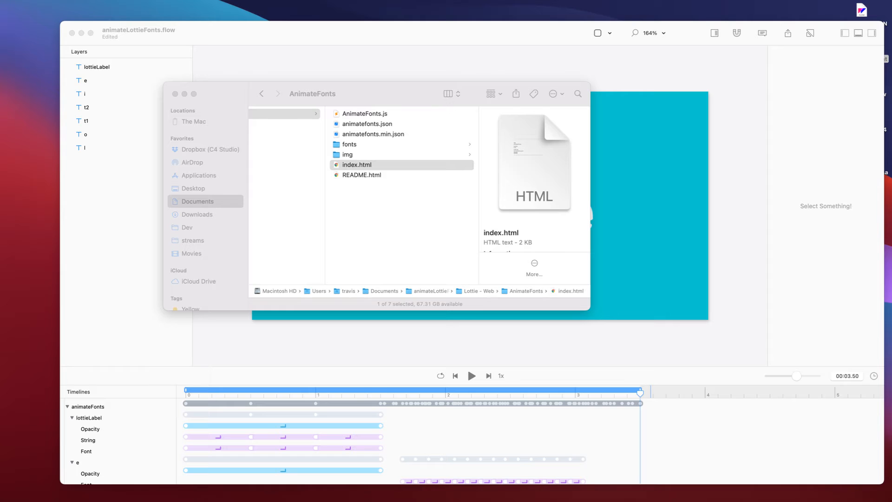
drag(511, 241, 210, 51)
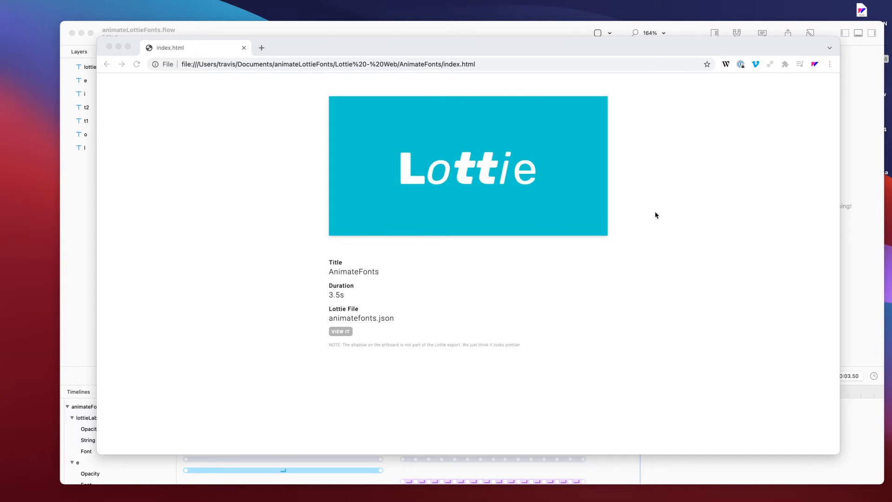
Close the Chrome preview after watching the 3.5s AnimateFonts Lottie animation play.
key(super+q)
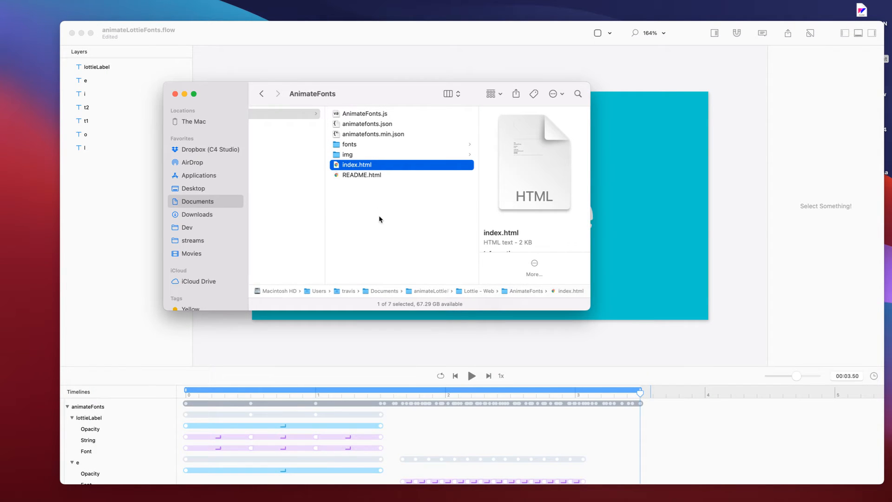
Close the Finder windows, return to Flow, and dismiss the Export Progress window.
key(super+w)
key(super+f)
key(super+w)
click(155, 232)
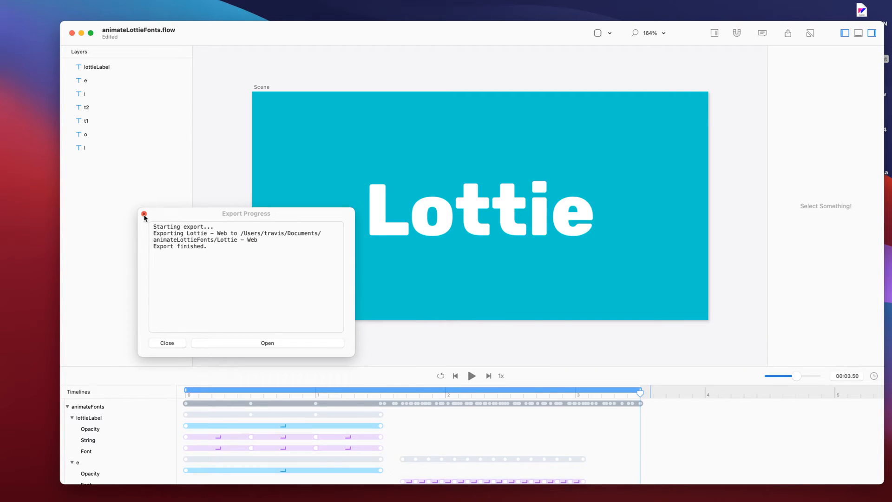
click(144, 215)
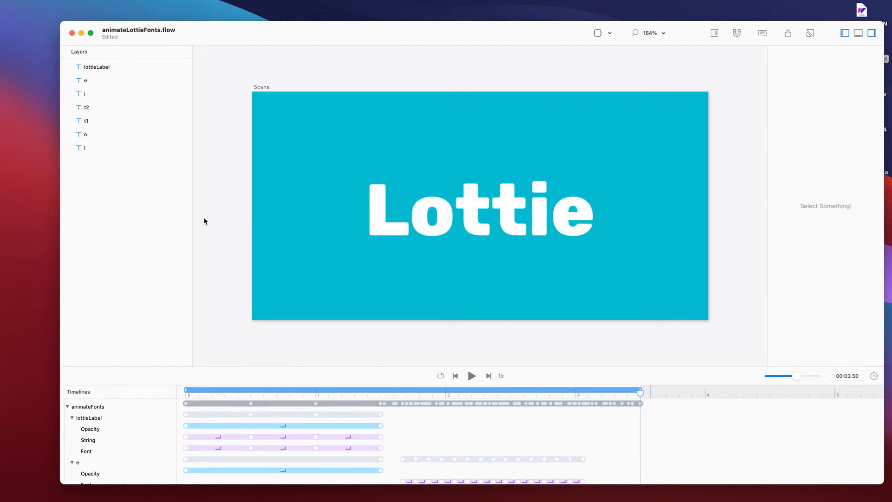
Create a new full-screen Flow document starting from an Empty Timeline.
key(super+n)
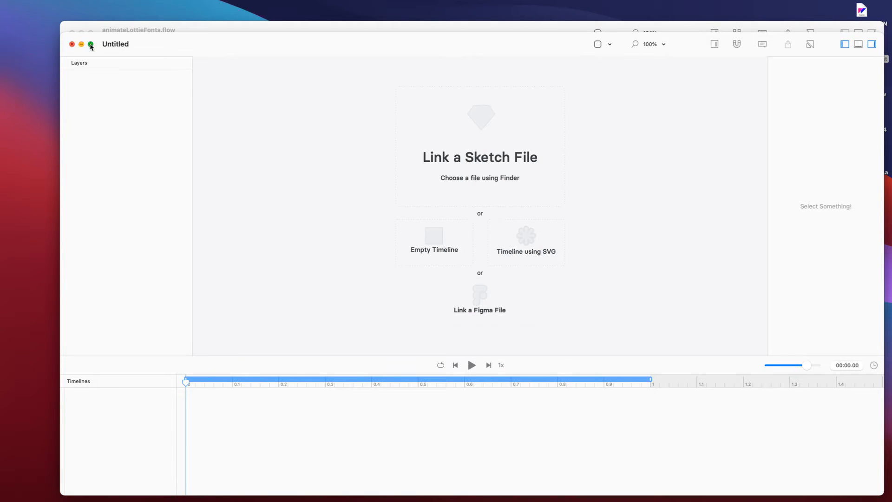
click(92, 44)
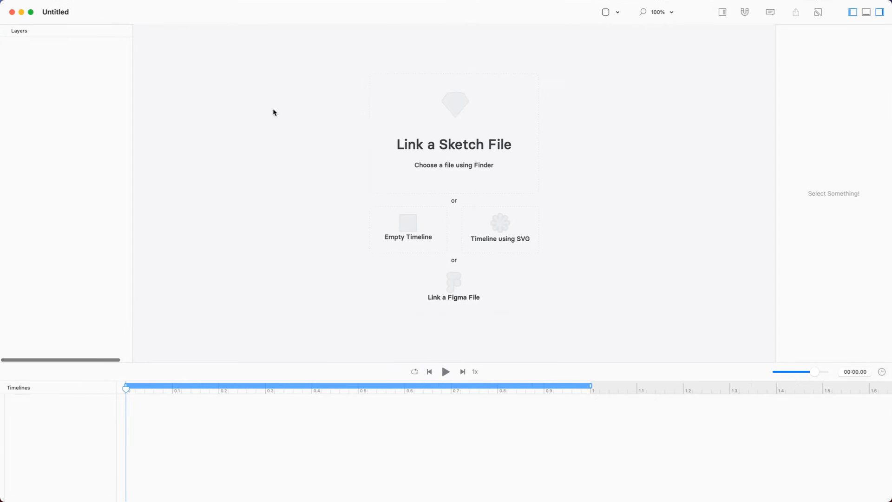
click(437, 148)
key(Escape)
click(408, 224)
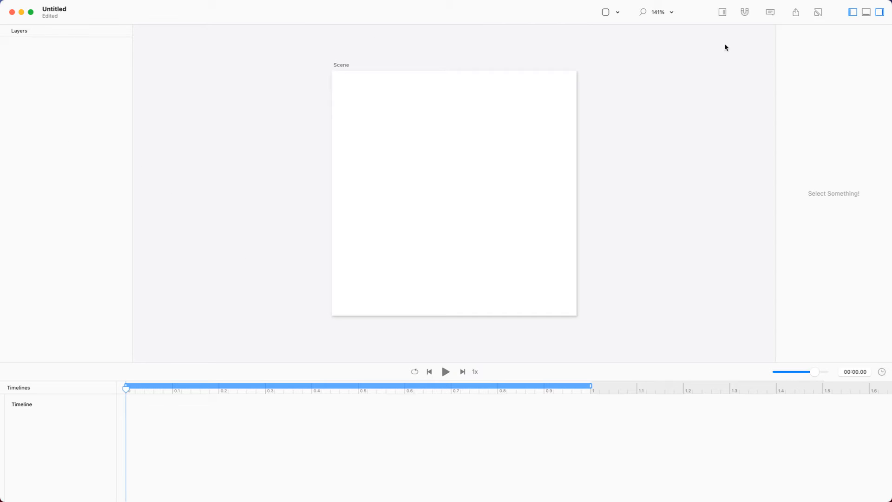
Add a 100×100 rectangle with blue fill and pink stroke to the scene.
click(667, 15)
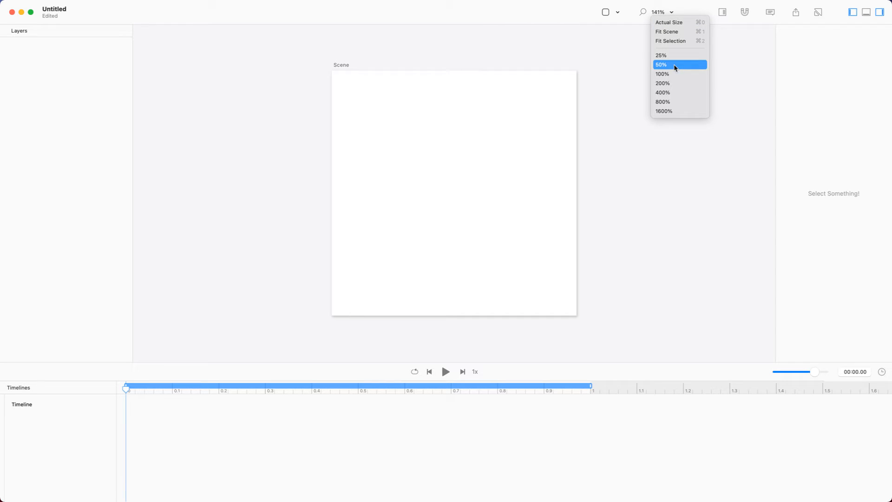
click(607, 12)
click(607, 12)
click(620, 22)
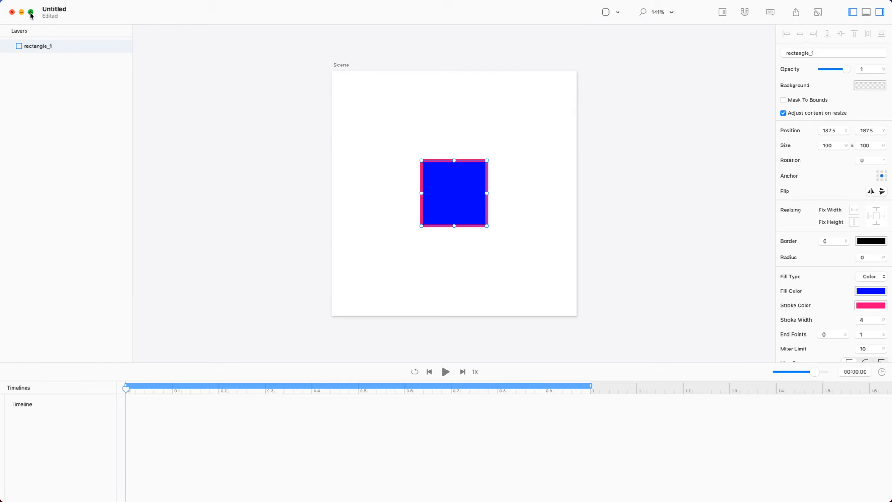
Enlarge the square to 540×540 and play the timeline to preview it shrinking.
click(89, 44)
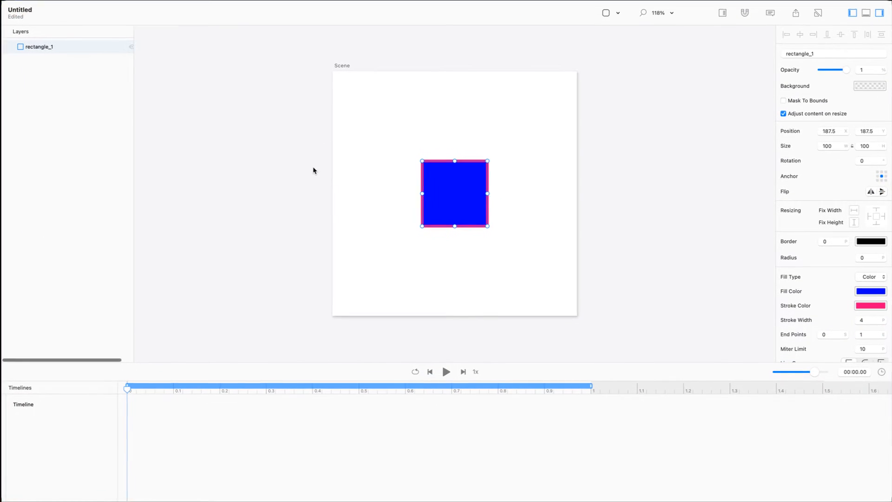
drag(487, 193, 631, 194)
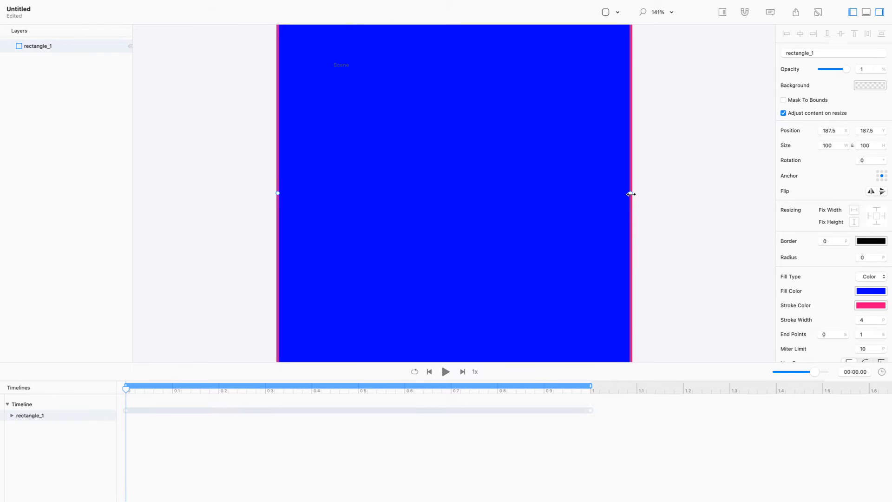
click(707, 202)
key(space)
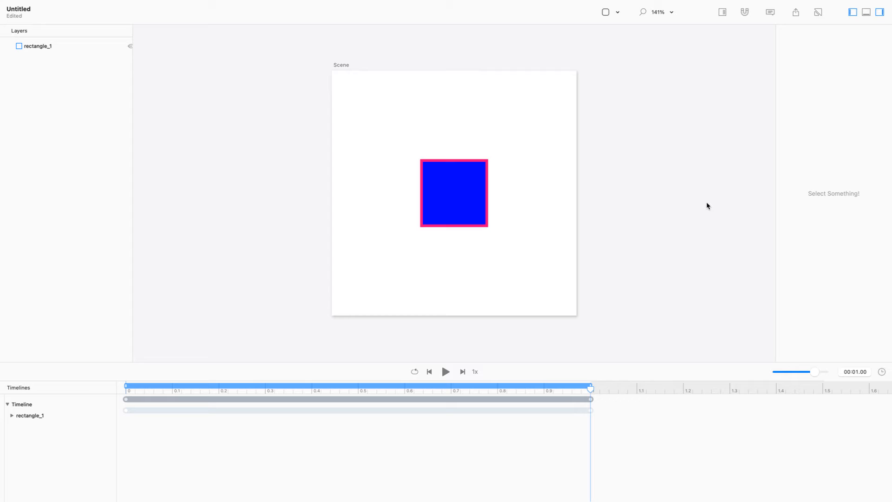
Export the timeline as HTML into Documents/Untitled and show the files in Finder.
key(super+e)
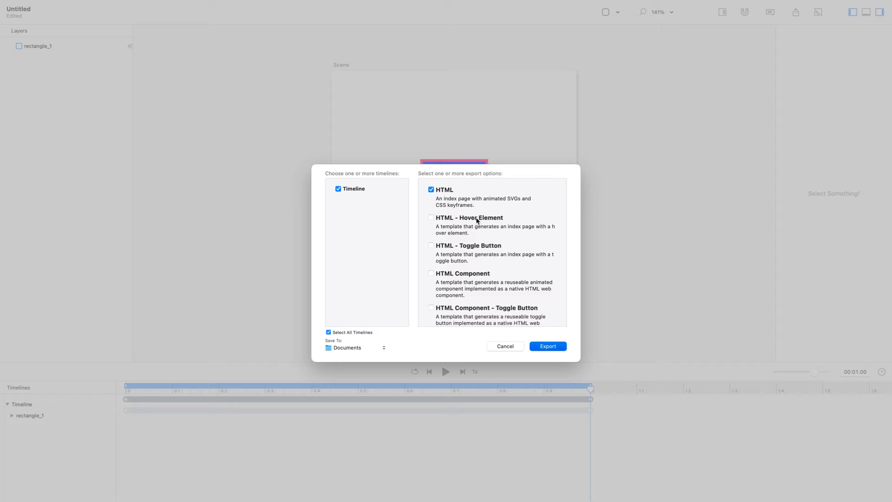
scroll(449, 234, down, 3)
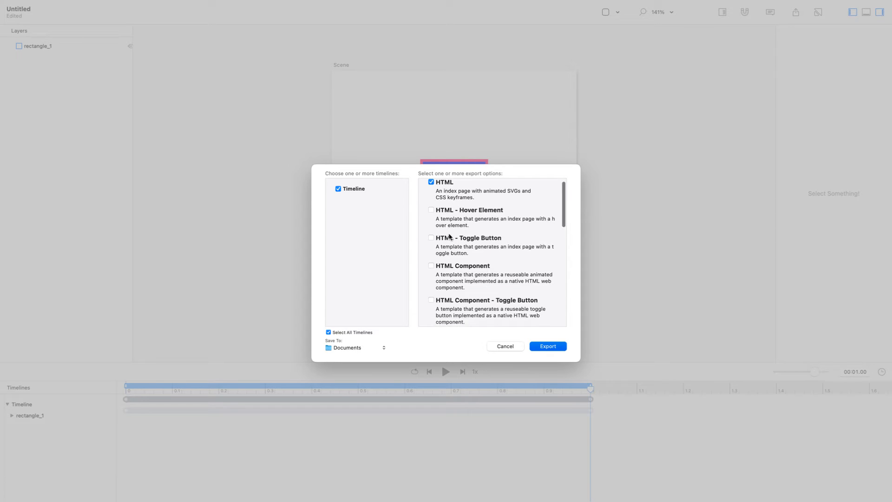
scroll(449, 234, up, 3)
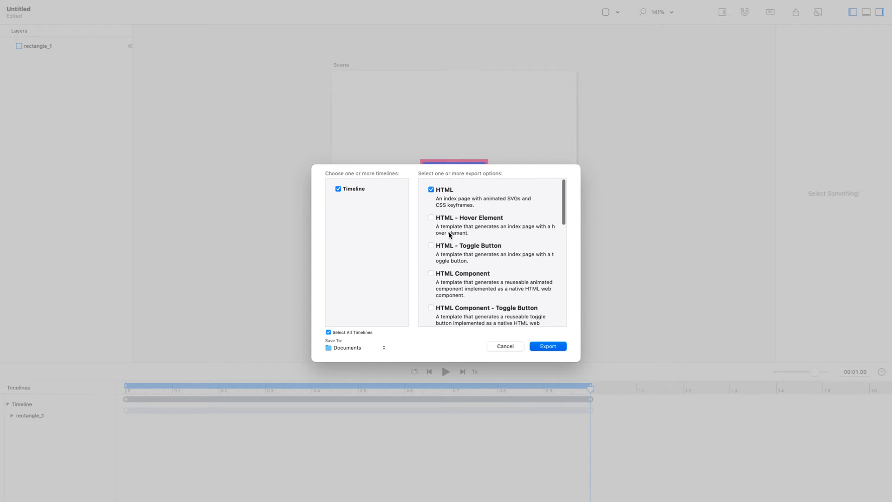
click(553, 346)
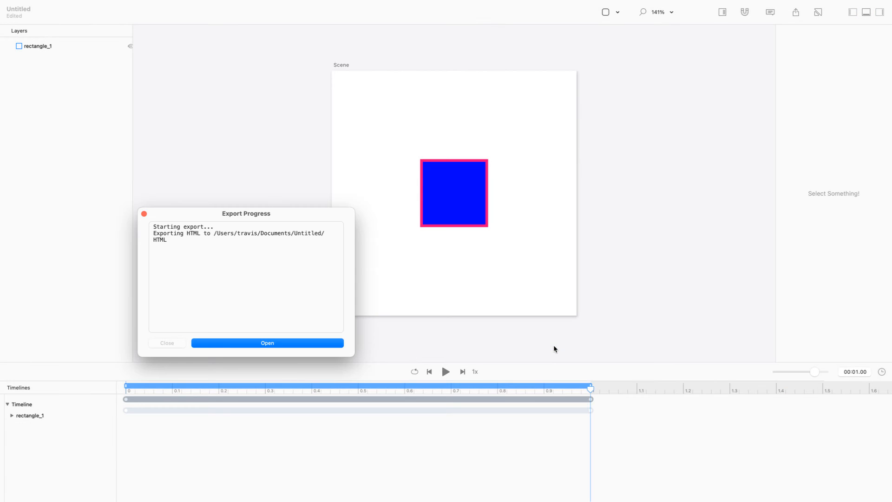
click(283, 346)
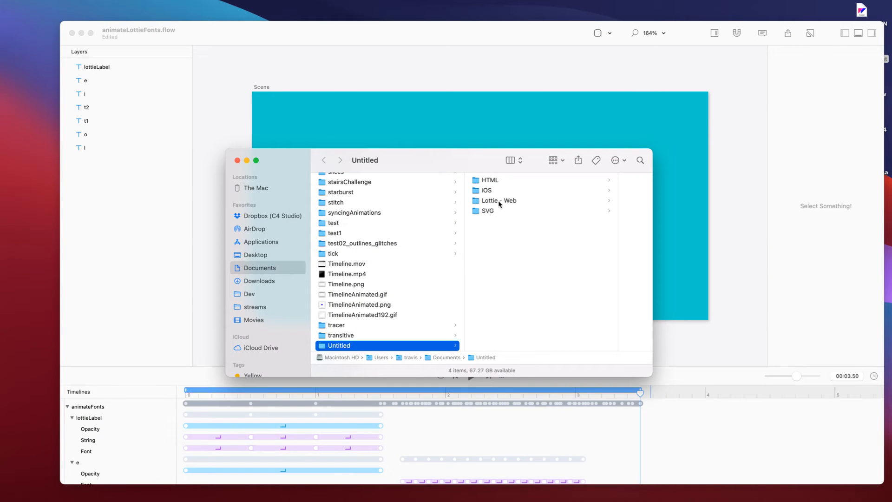
Open HTML > Timeline > Timeline.html in Chrome and zoom the page out to fit the square.
click(501, 185)
click(511, 183)
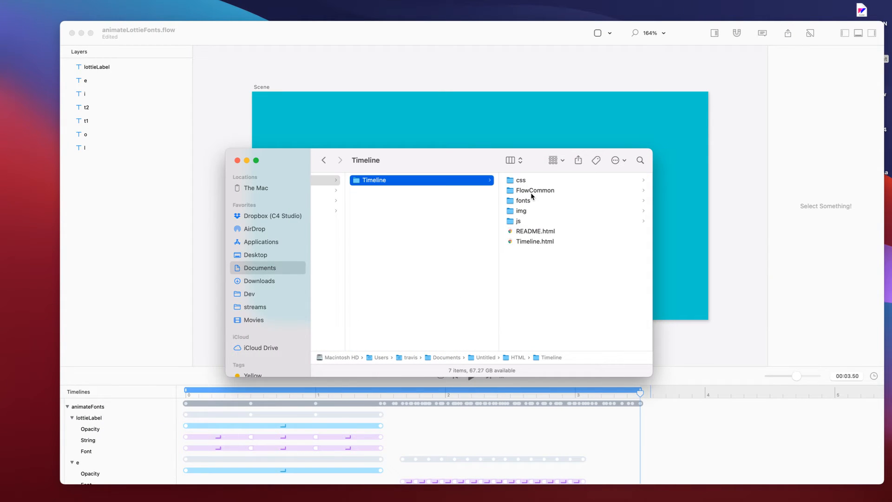
double_click(540, 242)
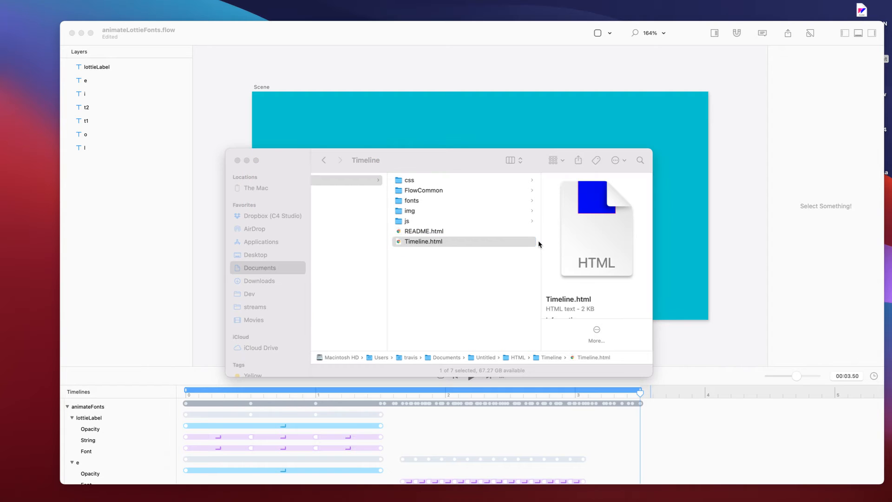
drag(891, 298, 320, 49)
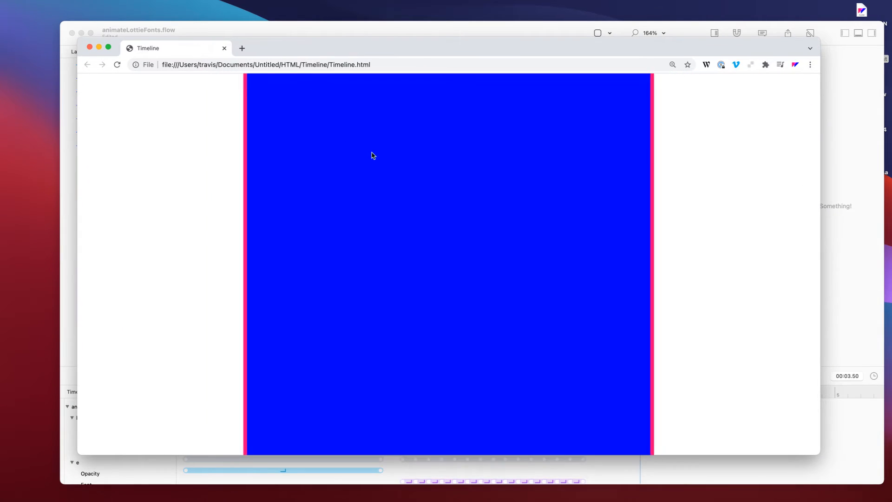
key(super+minus)
Close Chrome, the Finder window, and the animateLottieFonts document window.
key(super+w)
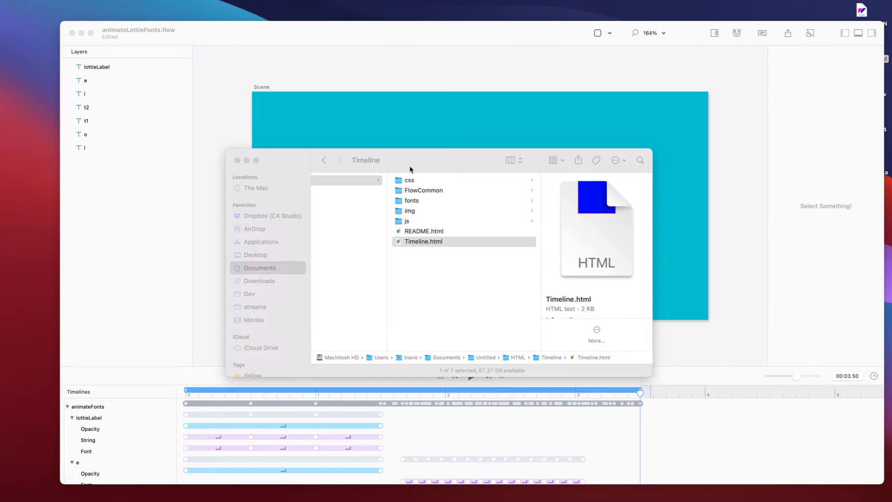
click(479, 285)
key(super+w)
click(463, 80)
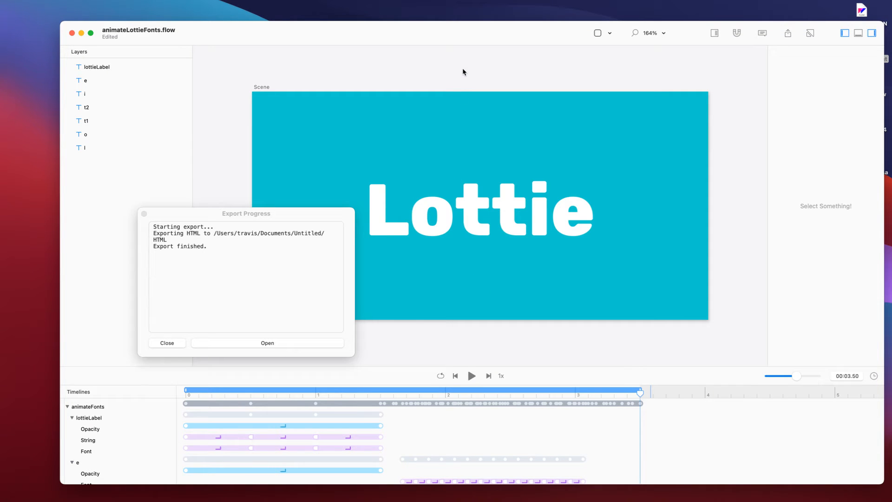
key(super+w)
Bring the Untitled square document forward via the Window menu and dismiss Export Progress.
click(183, 5)
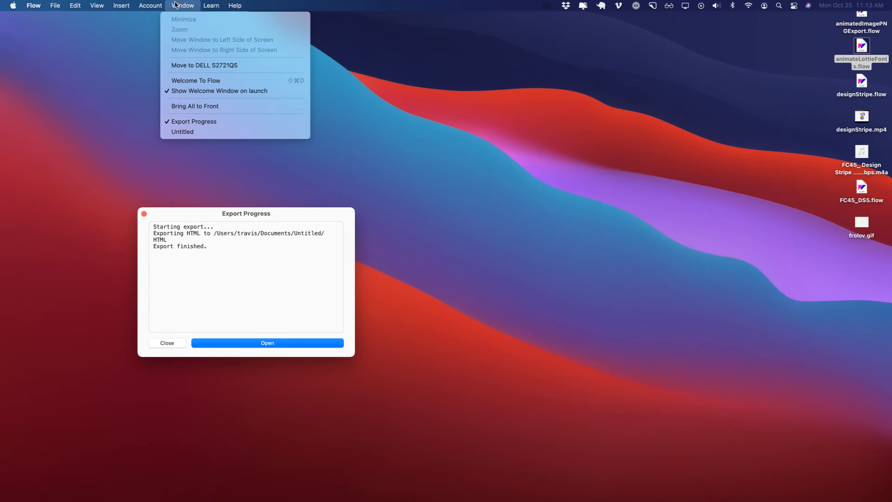
mouse_move(218, 6)
click(208, 132)
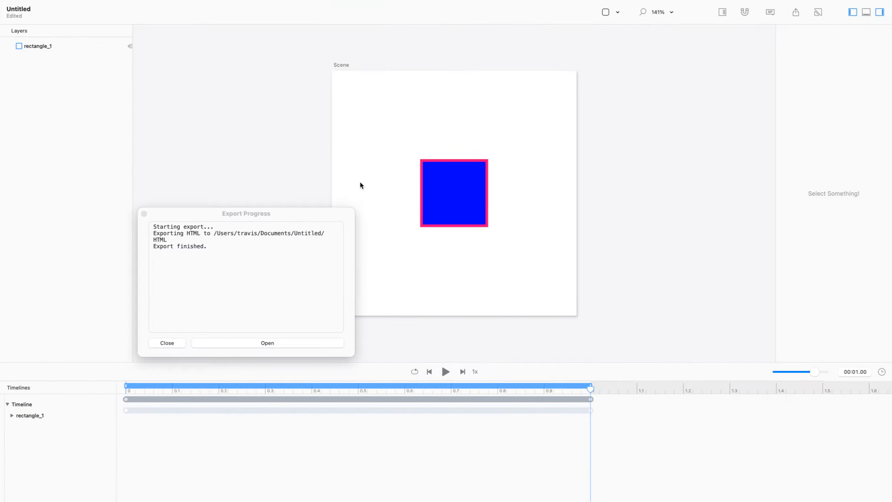
click(144, 214)
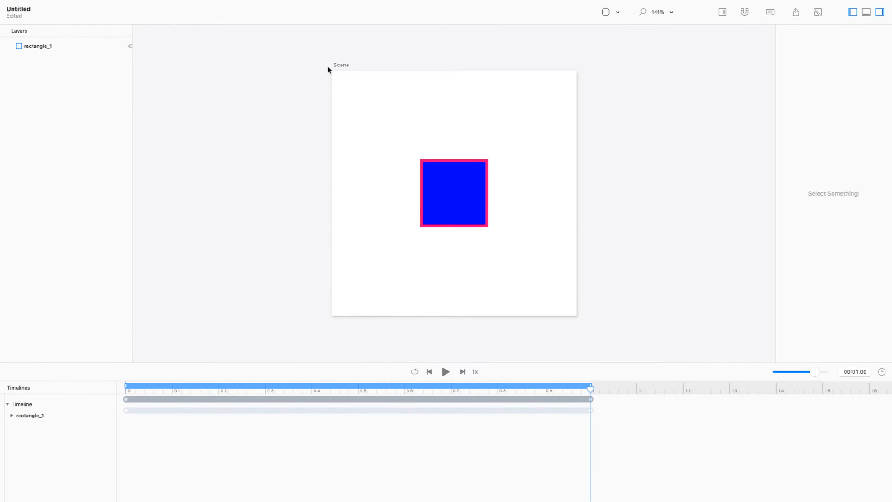
Select the scene, export it as HTML, and open the export folder.
click(337, 66)
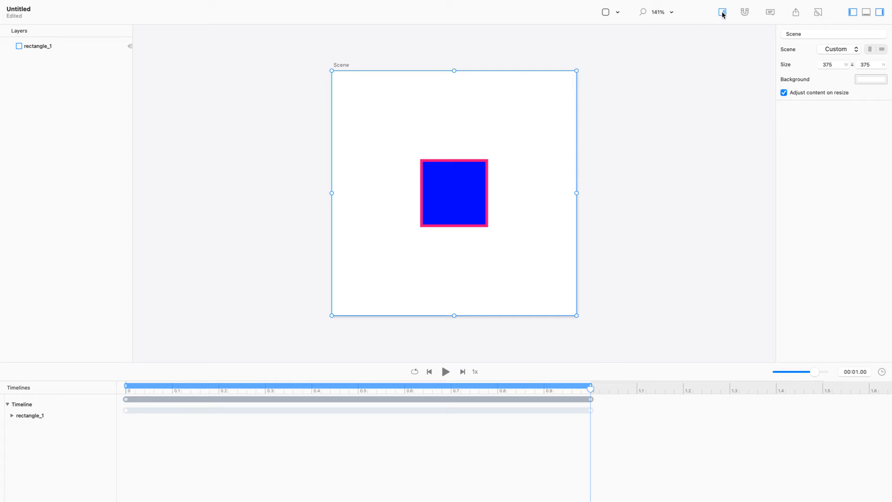
key(super+e)
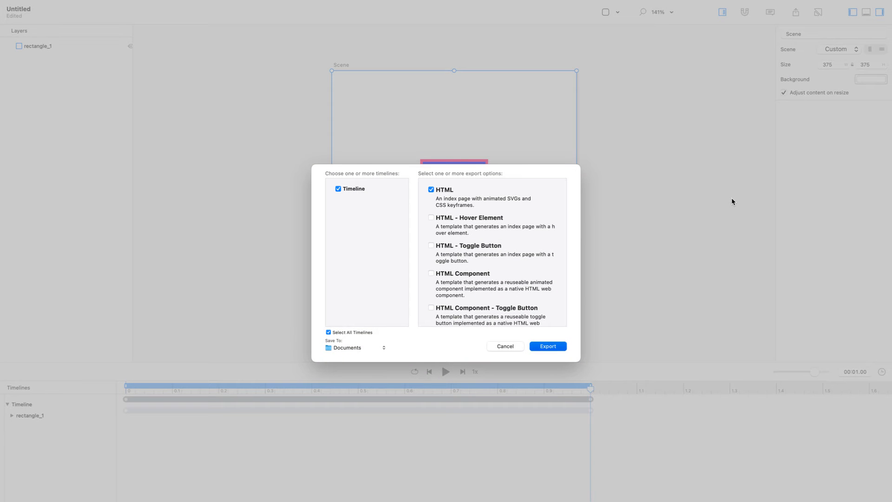
key(Return)
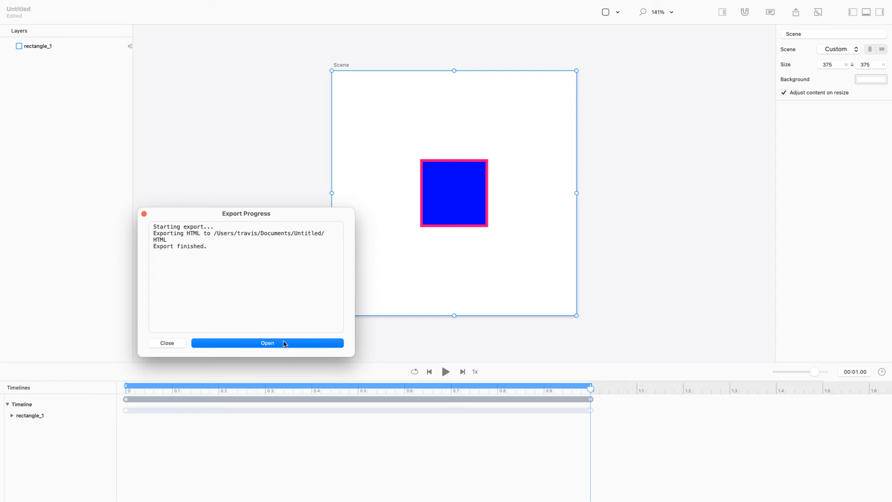
click(284, 343)
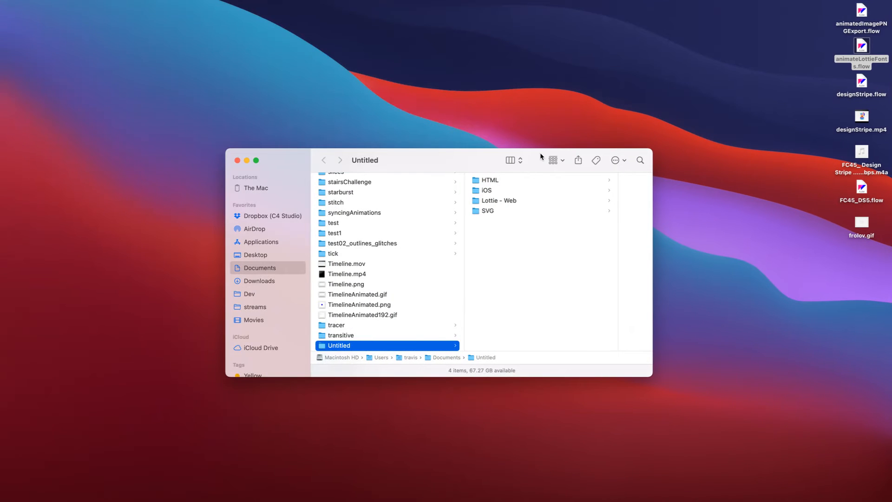
Open HTML > Timeline > Timeline.html in Chrome at 100% zoom, watch the square, then close it.
click(519, 183)
click(521, 183)
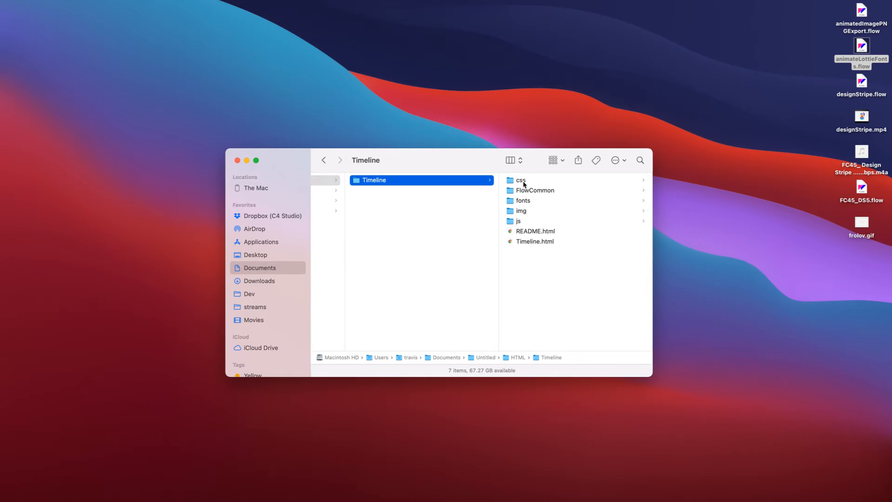
double_click(535, 241)
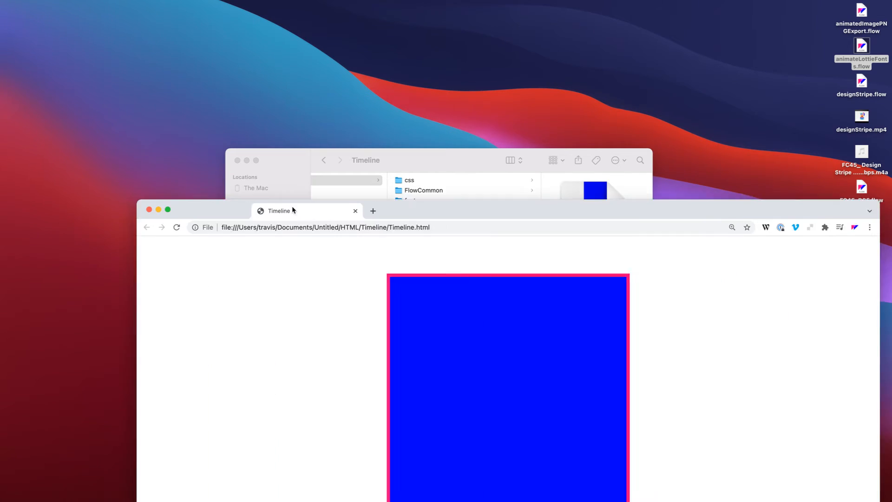
drag(292, 206, 238, 81)
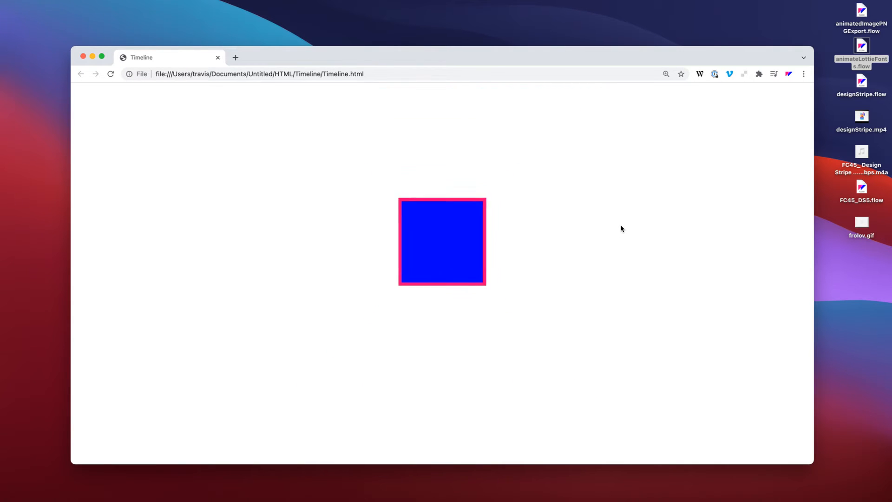
key(super+0)
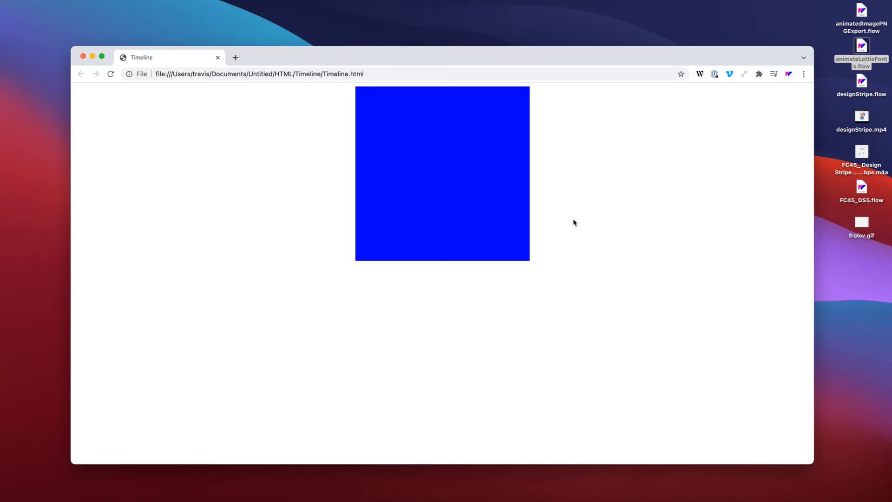
key(super+w)
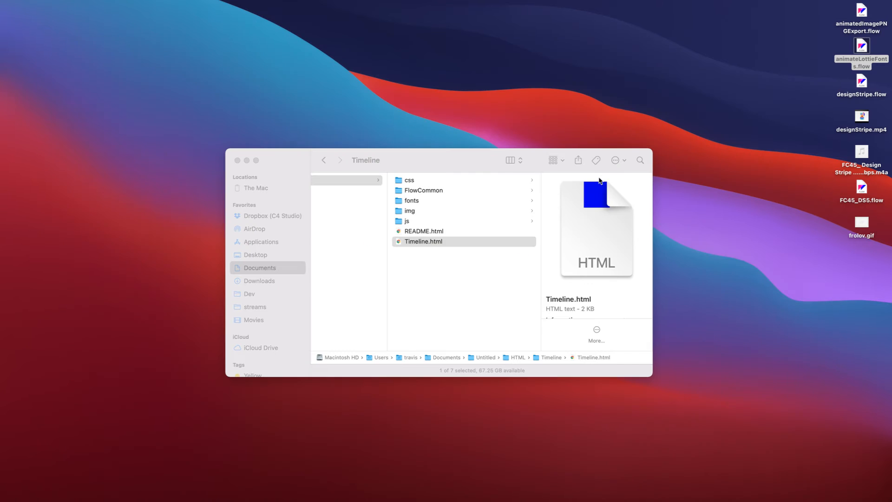
Switch back to Flow with the app switcher.
key(super+Tab)
key(super+Tab)
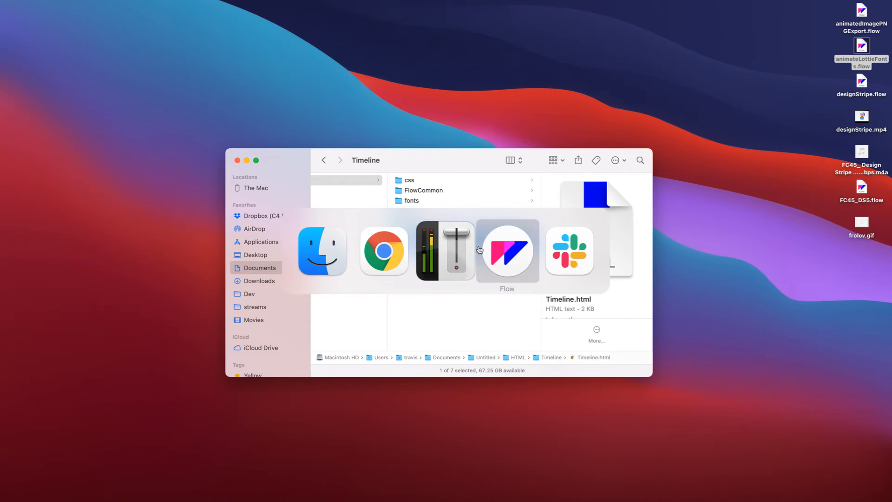
click(498, 252)
click(679, 175)
Close the Export Progress report and cancel the reopened export options without exporting.
key(super+e)
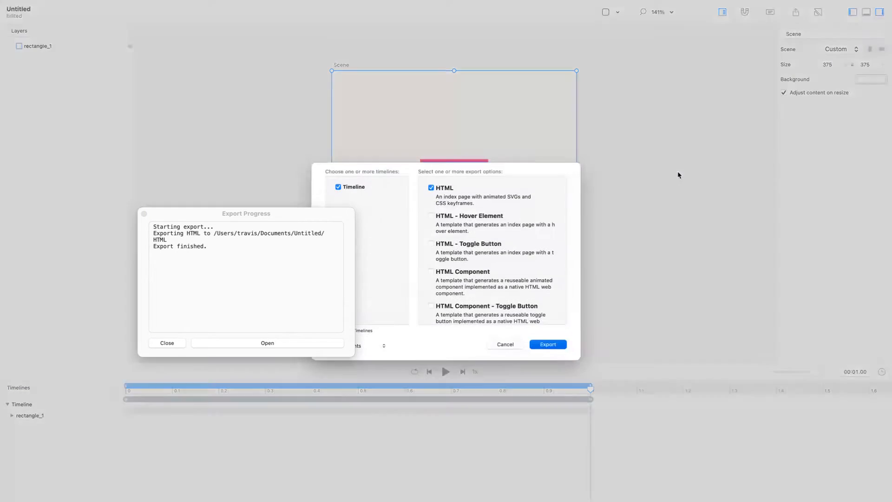
click(144, 213)
scroll(532, 236, down, 3)
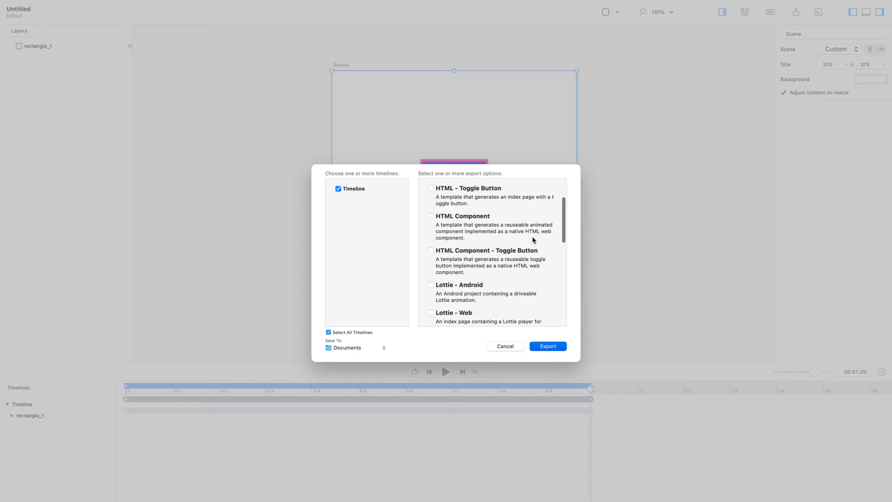
scroll(532, 236, up, 3)
scroll(533, 237, down, 4)
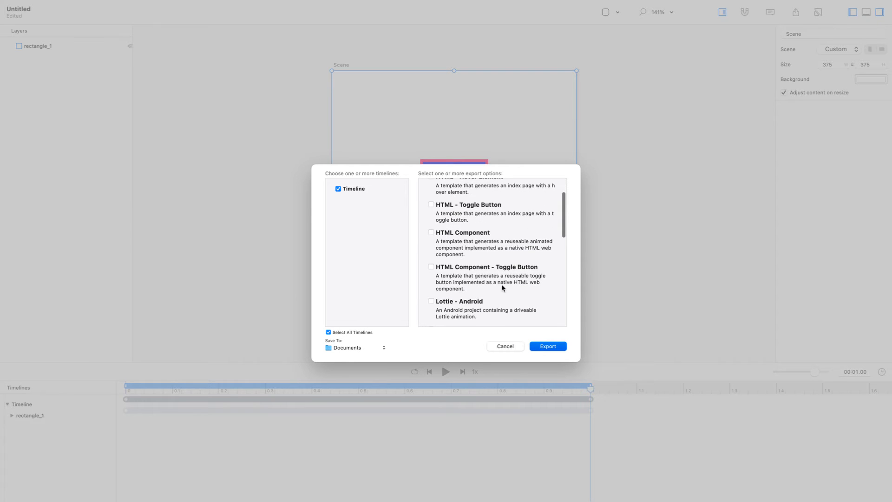
scroll(502, 288, down, 8)
scroll(501, 288, up, 12)
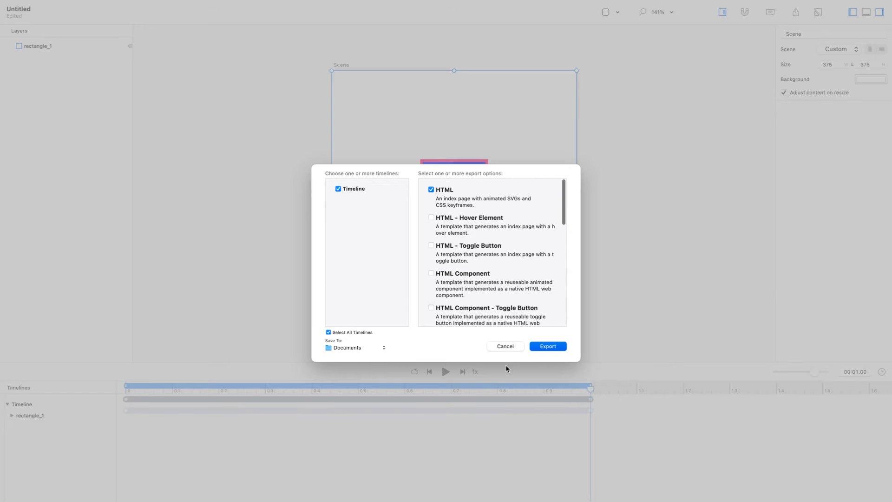
click(506, 347)
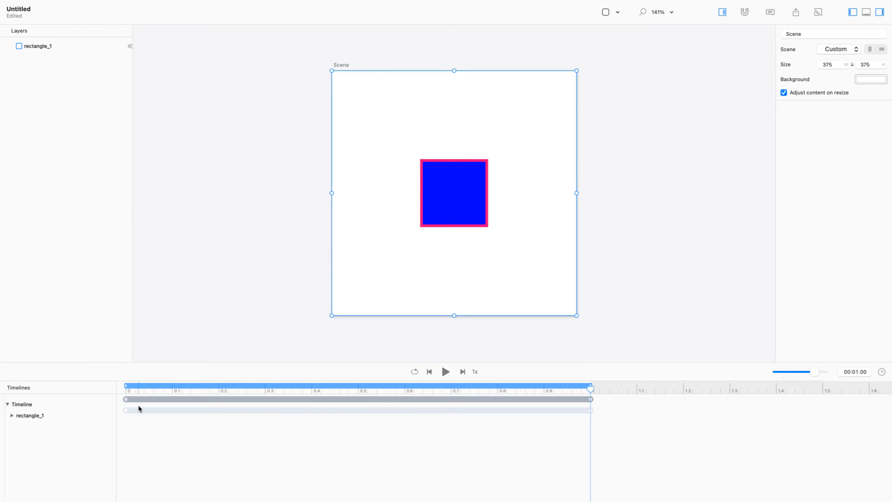
Expand rectangle_1 in the timeline to show its Width and Height keyframe tracks.
click(11, 416)
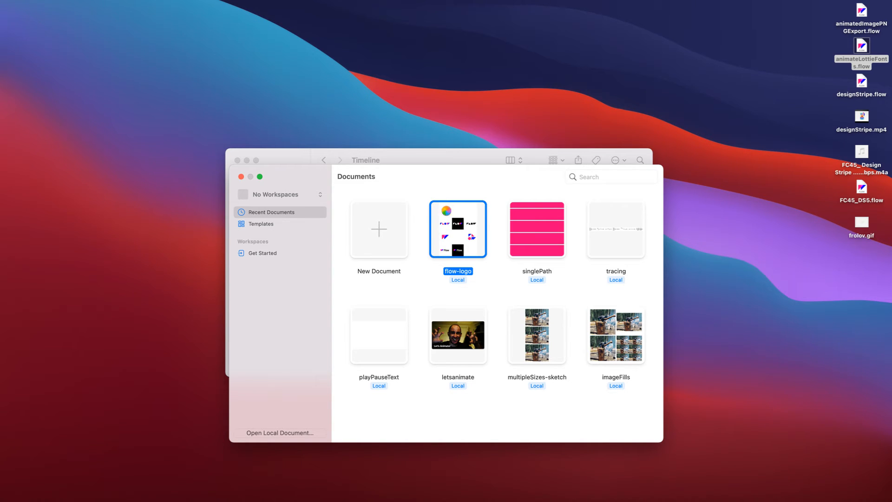
Close the exported Timeline folder window and move the Flow documents window higher.
click(415, 160)
key(super+w)
drag(416, 175, 409, 112)
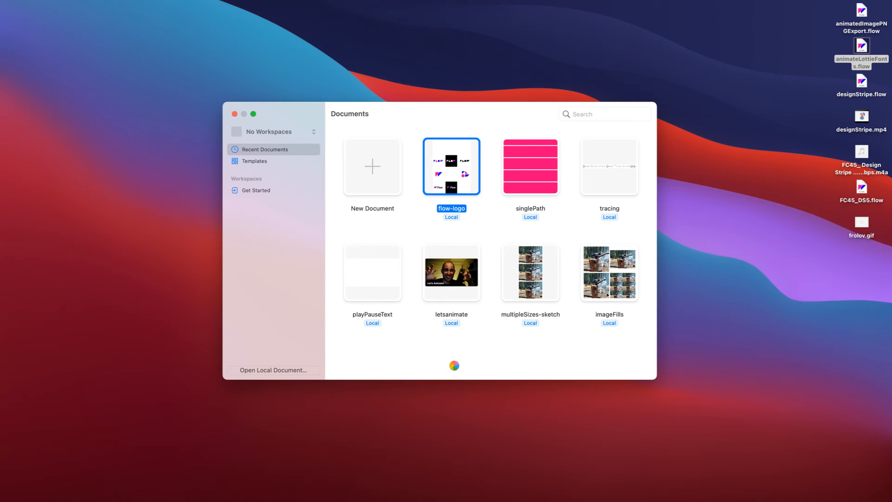
Launch Adobe XD.app from Spotlight search using 'xd'.
key(super+space)
text(xd)
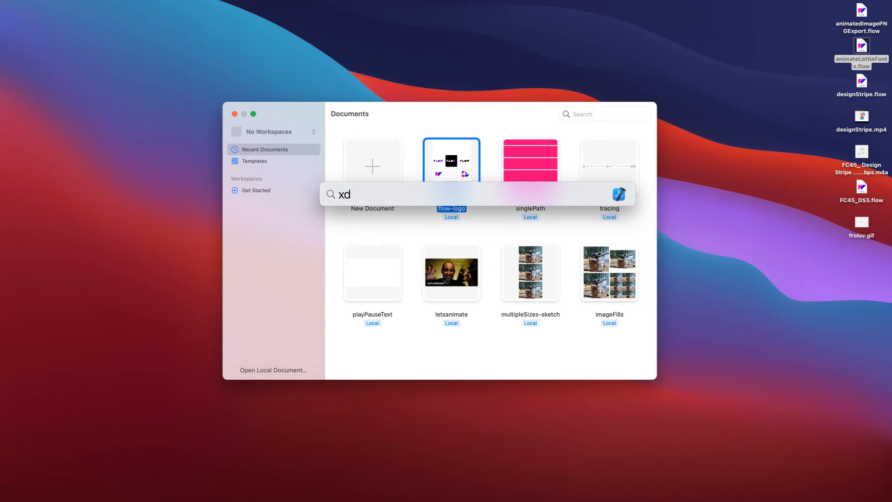
key(Down)
key(Down)
key(Down)
key(Down)
key(Down)
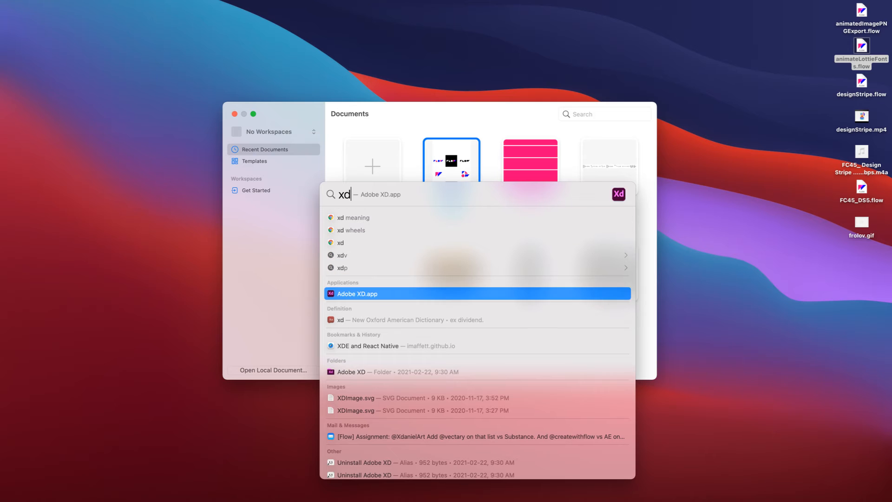
key(Down)
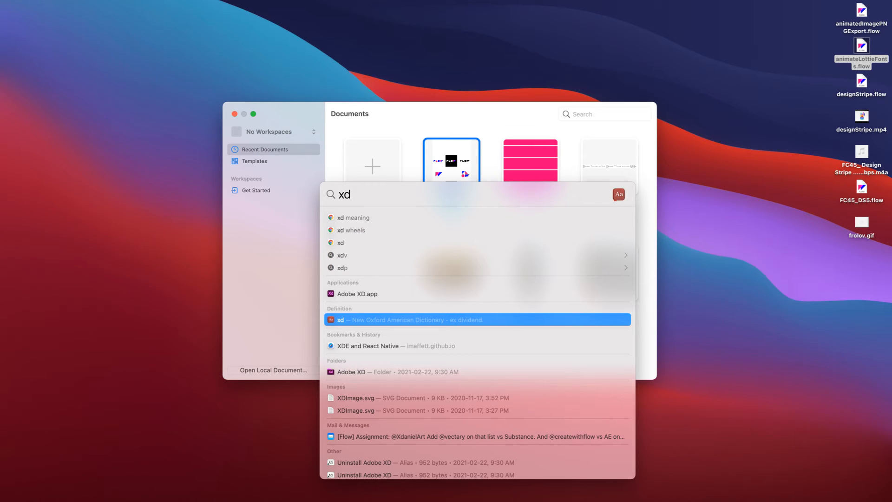
key(Up)
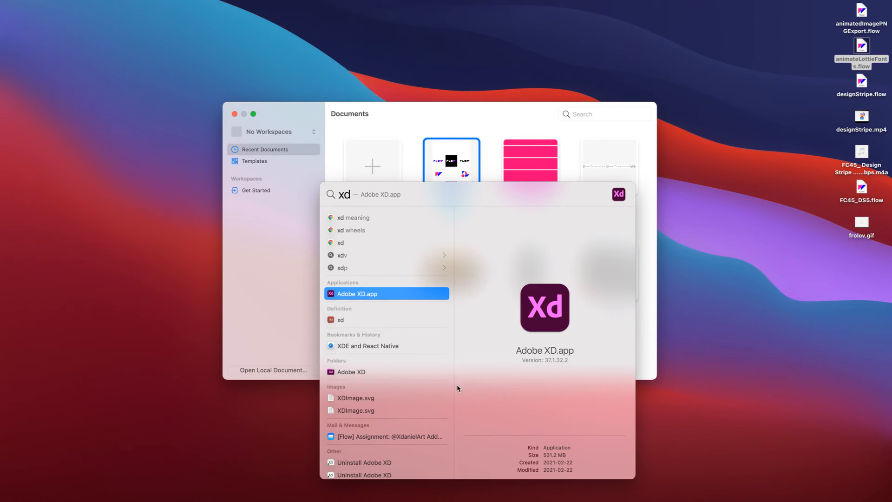
click(410, 293)
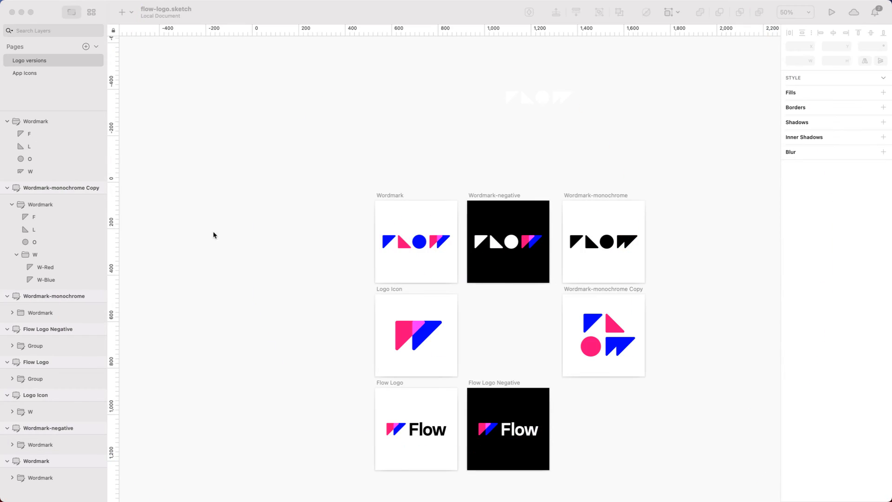
Paste the Sketch Wordmark group into the Flow scene and delete the blue rectangle_1 square.
click(393, 246)
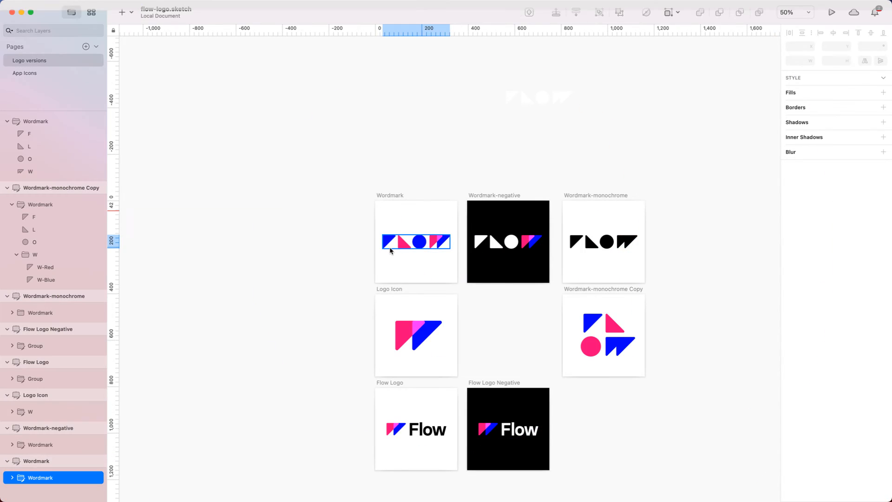
key(super+Tab)
key(super+Tab)
key(super+Tab)
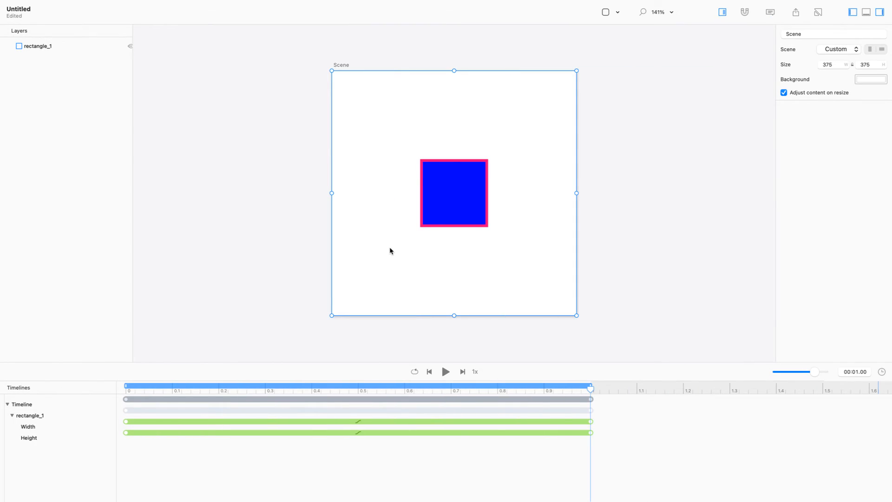
key(super+v)
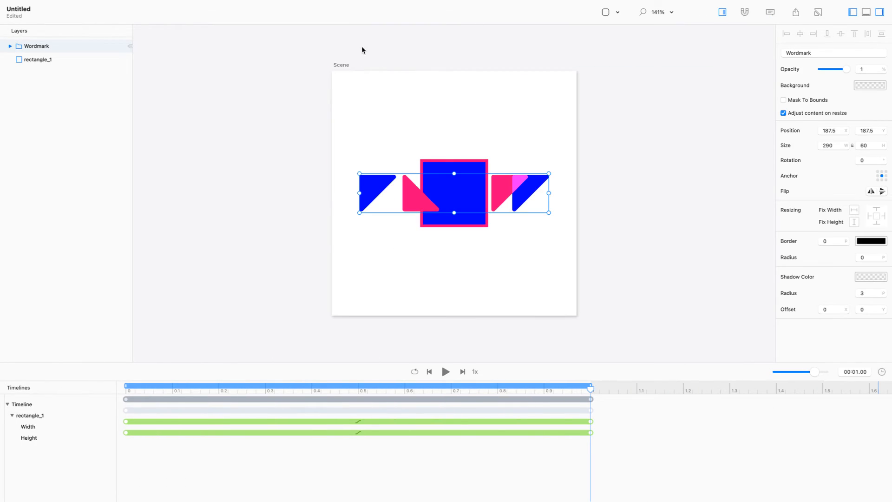
click(67, 65)
key(Delete)
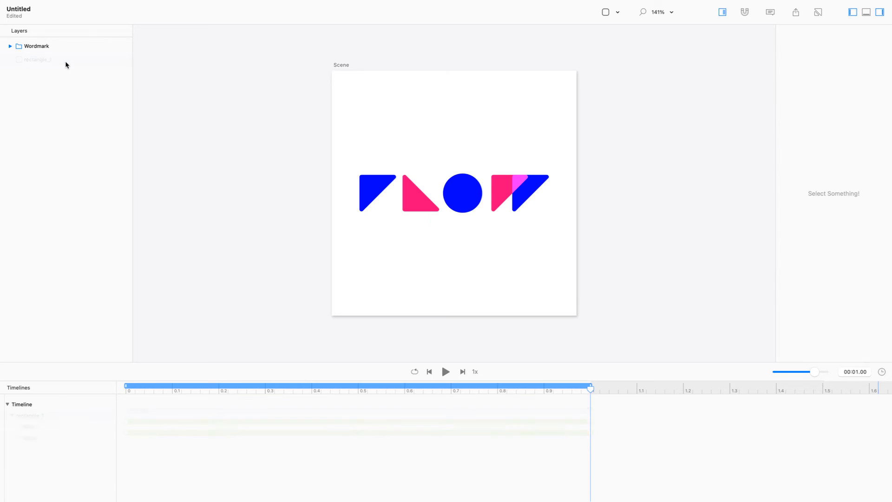